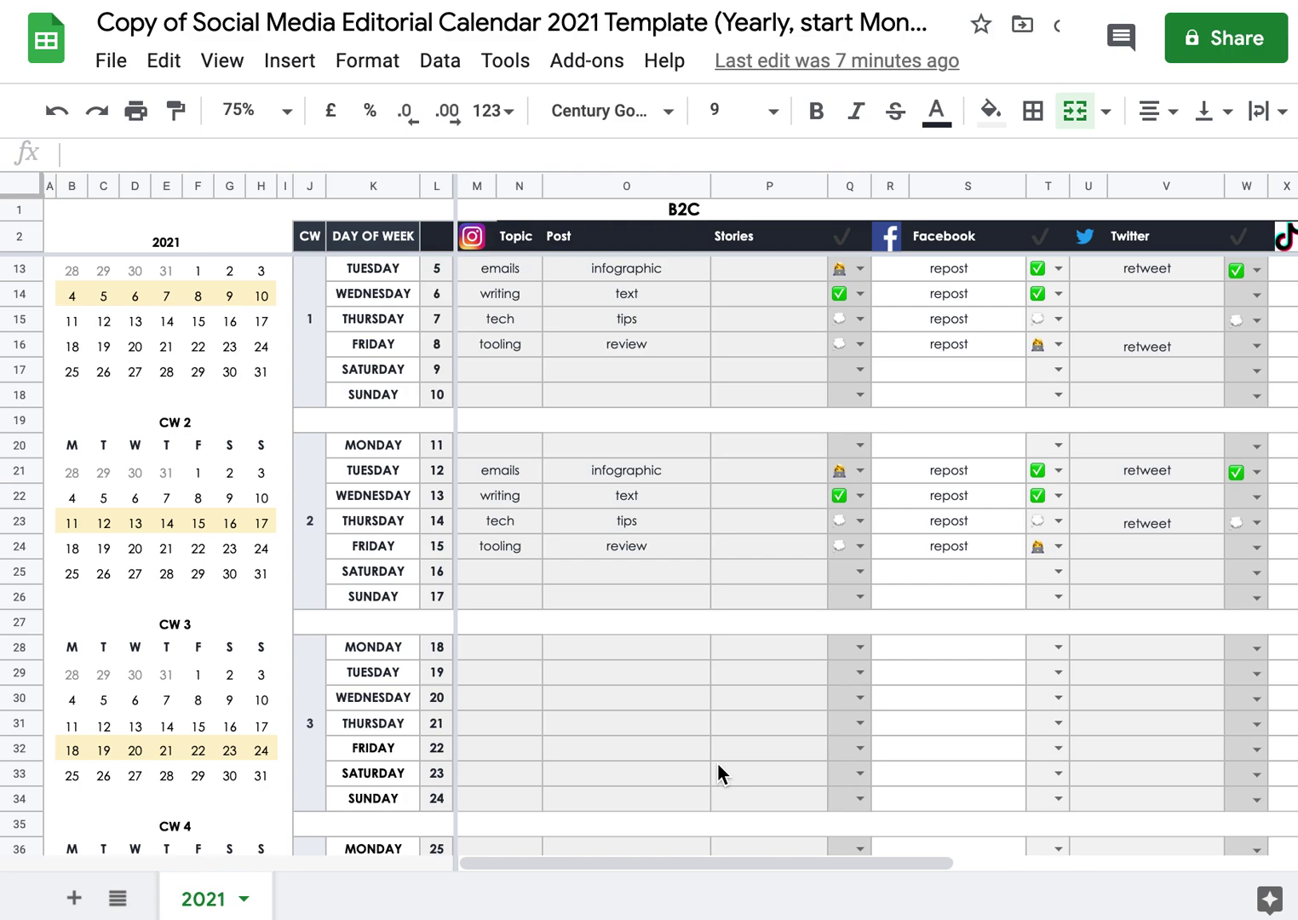
Select the sample entries in range M5:W25 across the Instagram, Facebook and Twitter columns
{"action": "scroll", "coordinate": [704, 527], "scroll_direction": "down", "scroll_amount": 10}
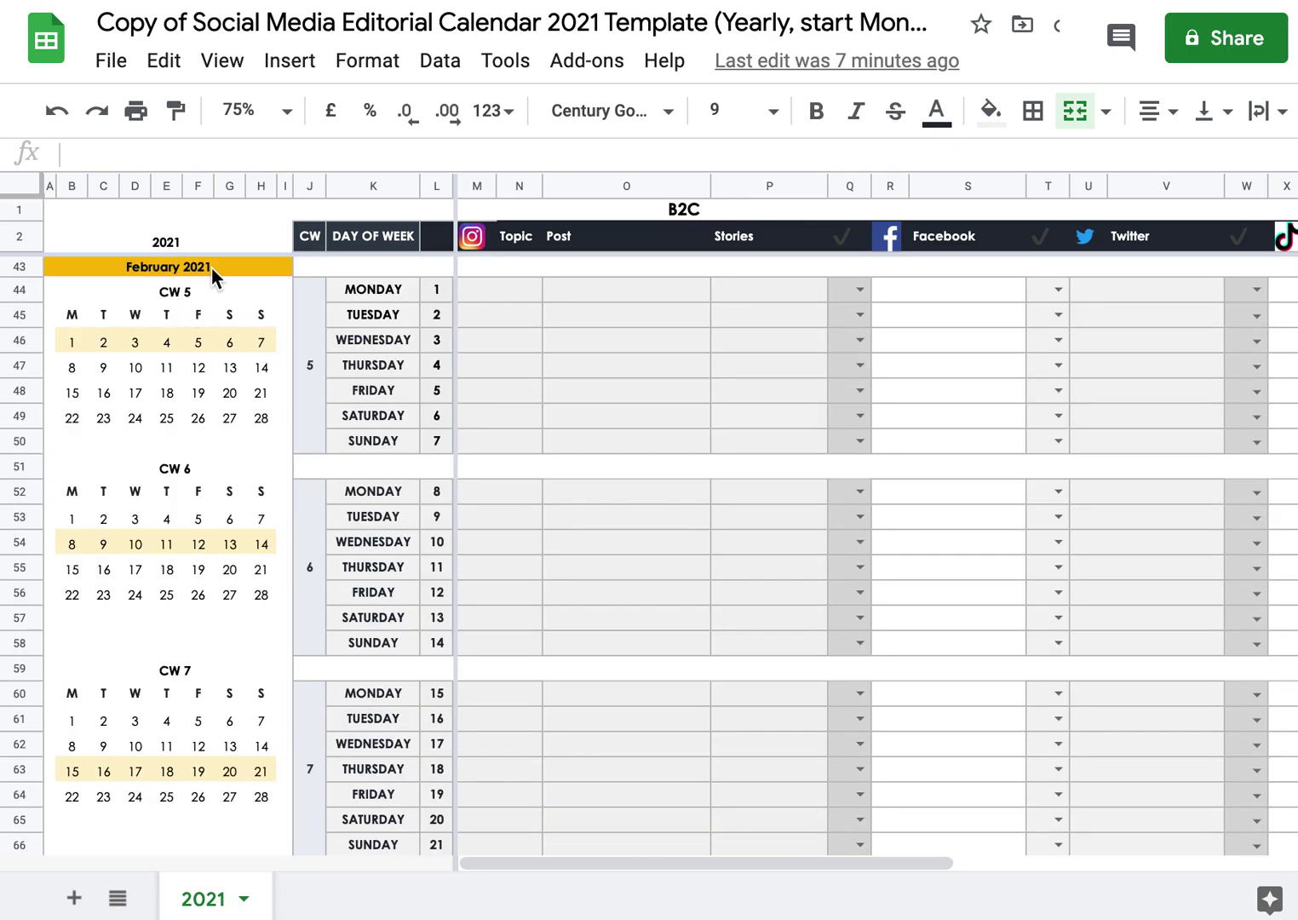
{"action": "scroll", "coordinate": [616, 518], "scroll_direction": "down", "scroll_amount": 6}
{"action": "scroll", "coordinate": [616, 500], "scroll_direction": "up", "scroll_amount": 15}
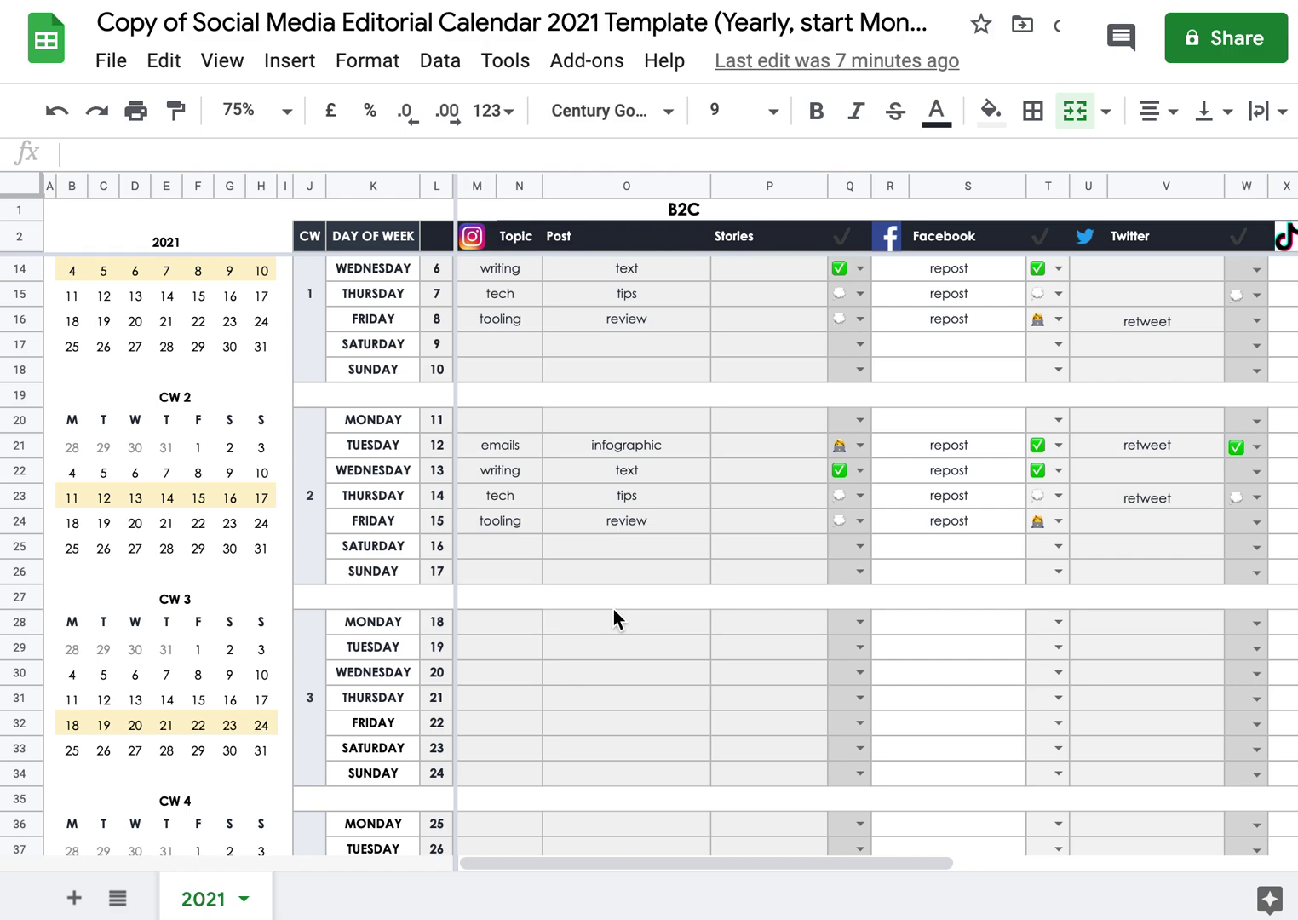
{"action": "scroll", "coordinate": [613, 610], "scroll_direction": "up", "scroll_amount": 4}
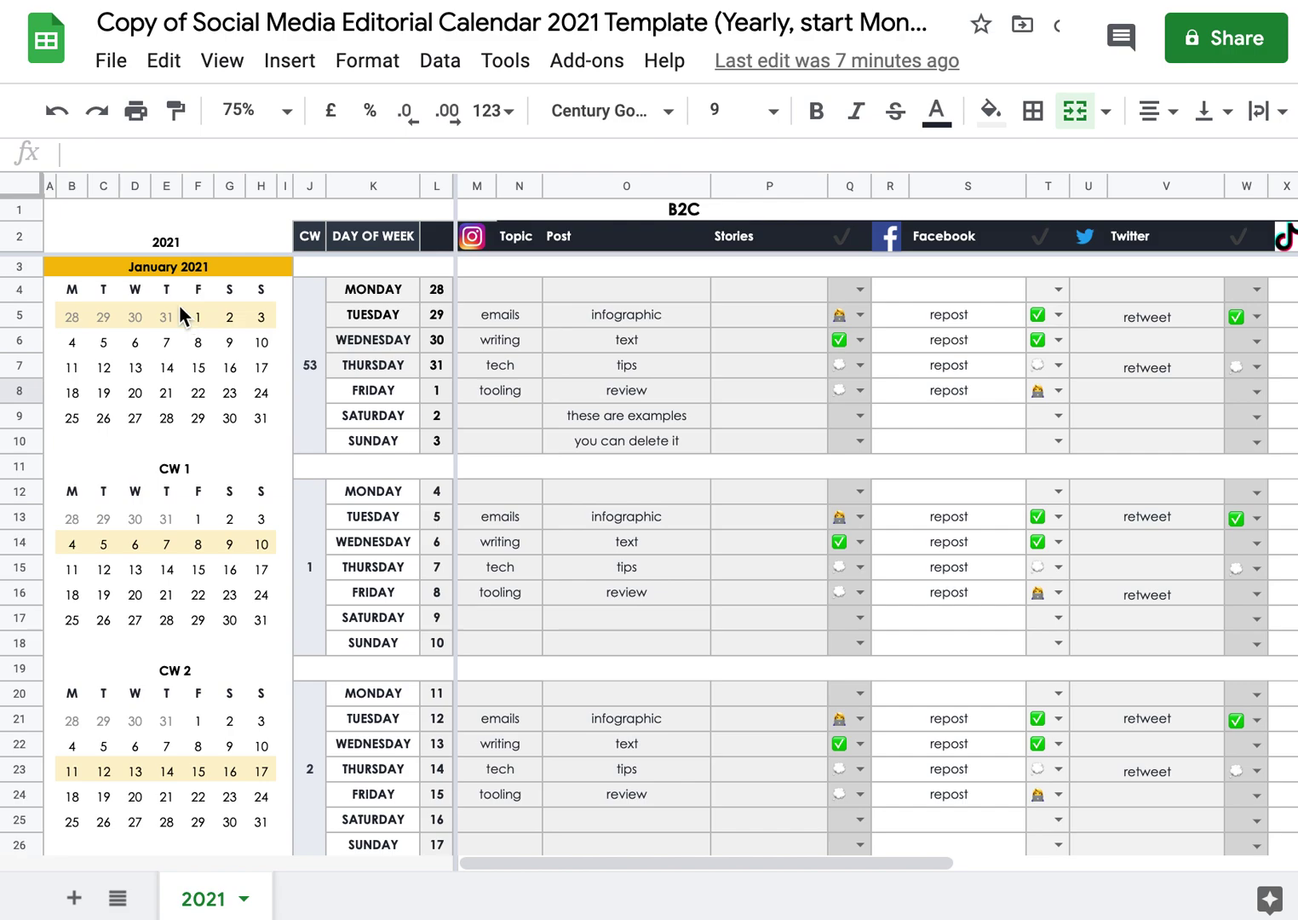
{"action": "left_click", "coordinate": [187, 472]}
{"action": "left_click", "coordinate": [312, 564]}
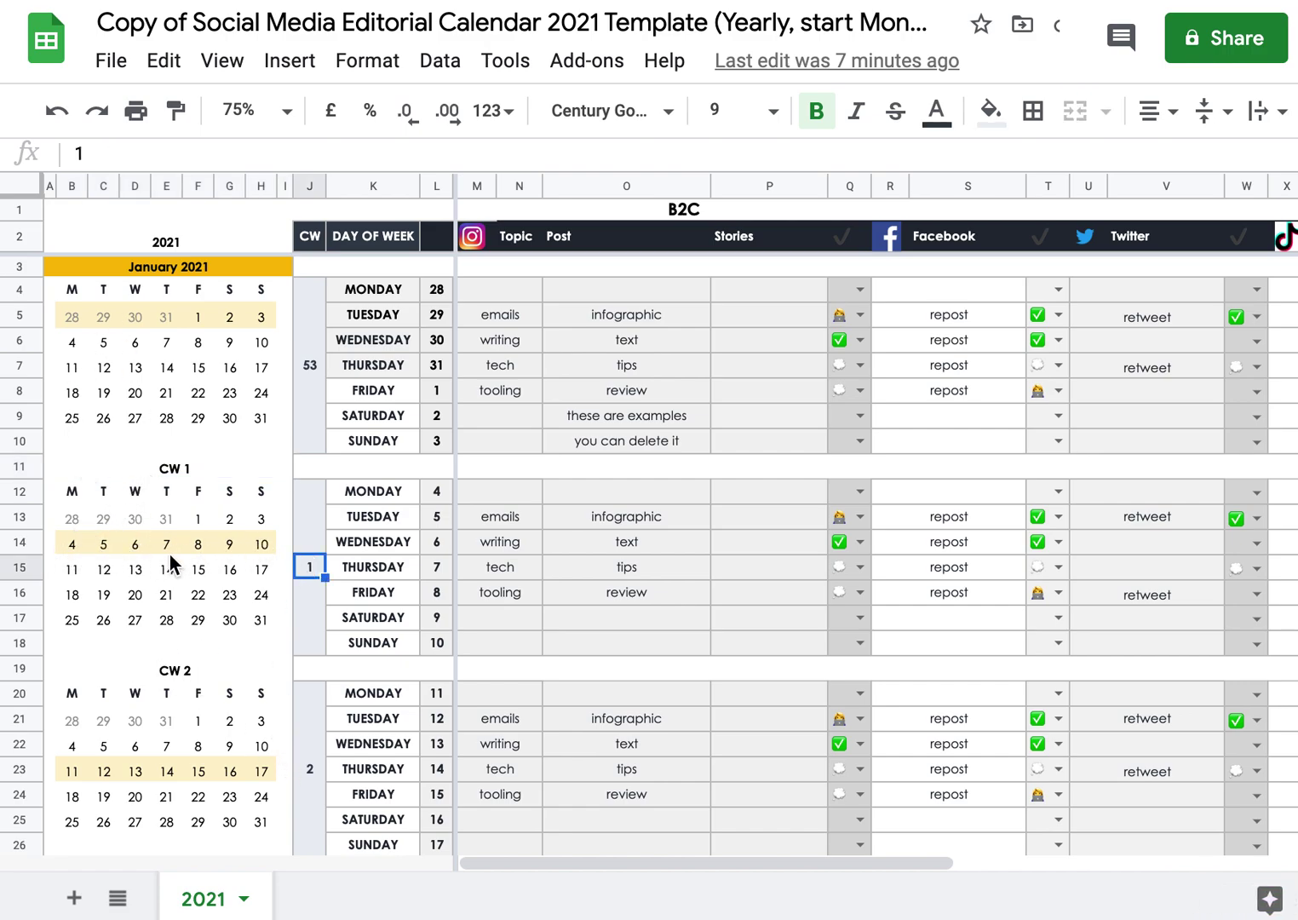
{"action": "scroll", "coordinate": [98, 551], "scroll_direction": "down", "scroll_amount": 1}
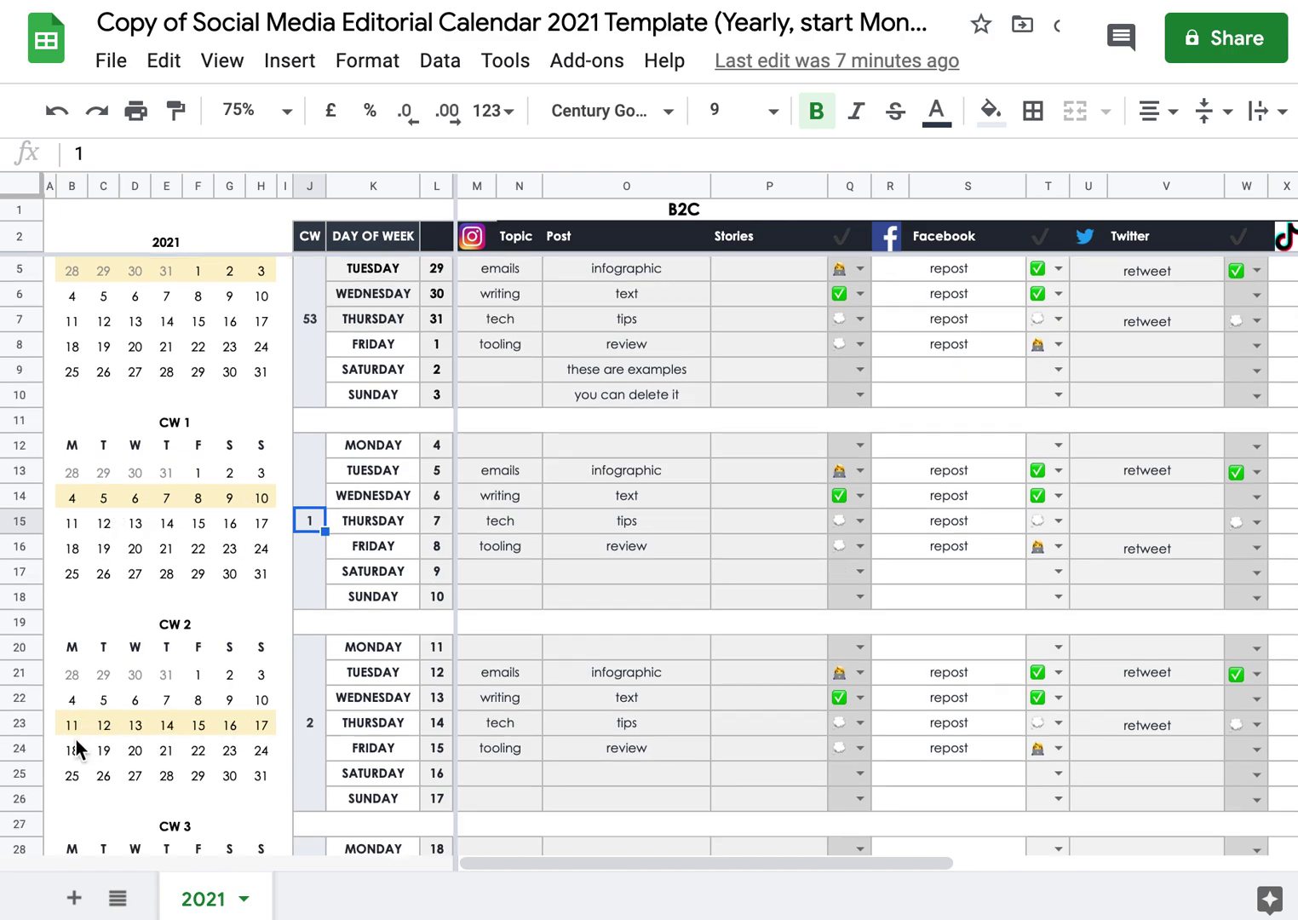
{"action": "scroll", "coordinate": [431, 652], "scroll_direction": "up", "scroll_amount": 1}
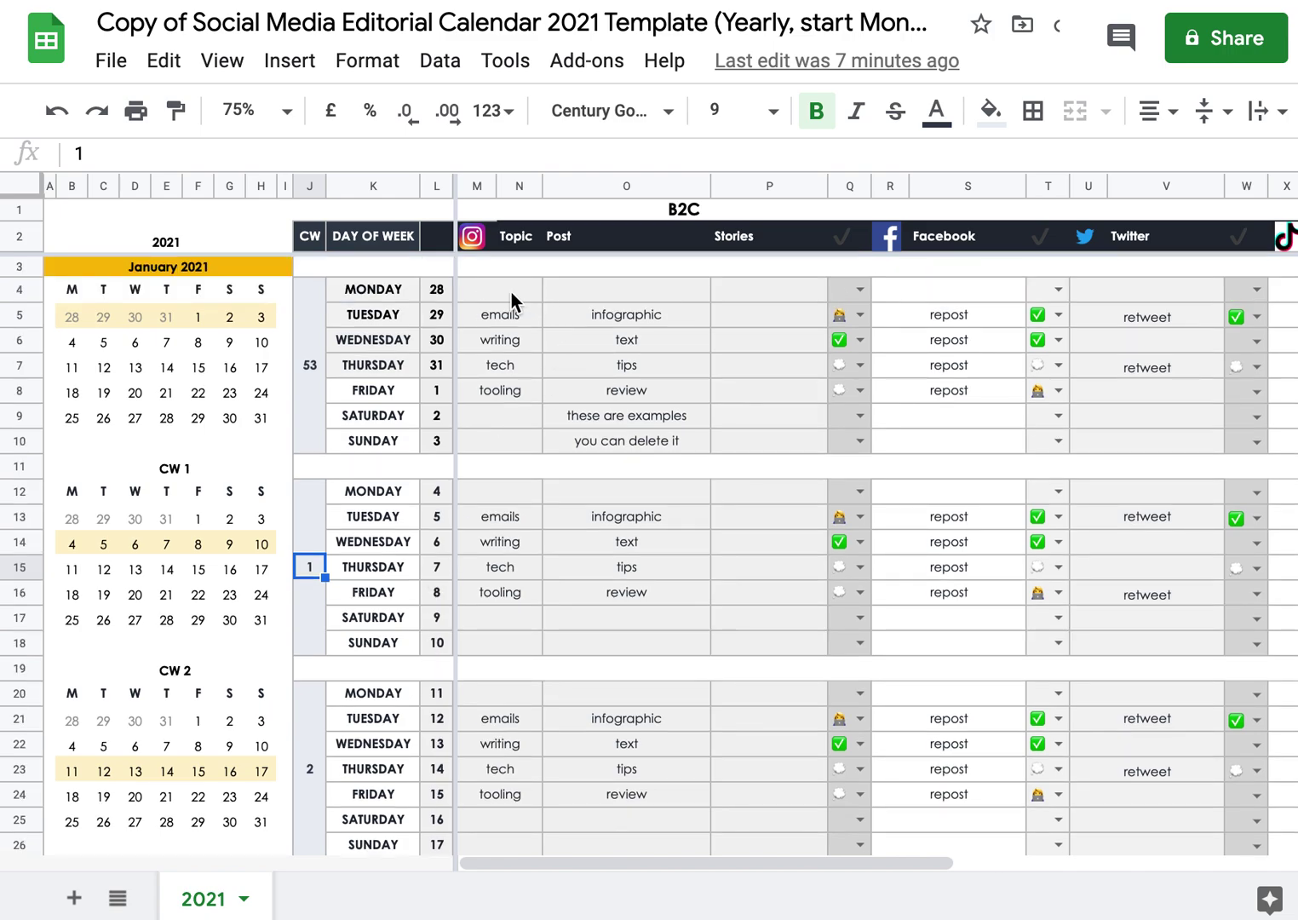
{"action": "mouse_move", "coordinate": [480, 308]}
{"action": "left_mouse_down"}
{"action": "mouse_move", "coordinate": [1078, 784]}
{"action": "mouse_move", "coordinate": [1262, 829]}
{"action": "left_mouse_up"}
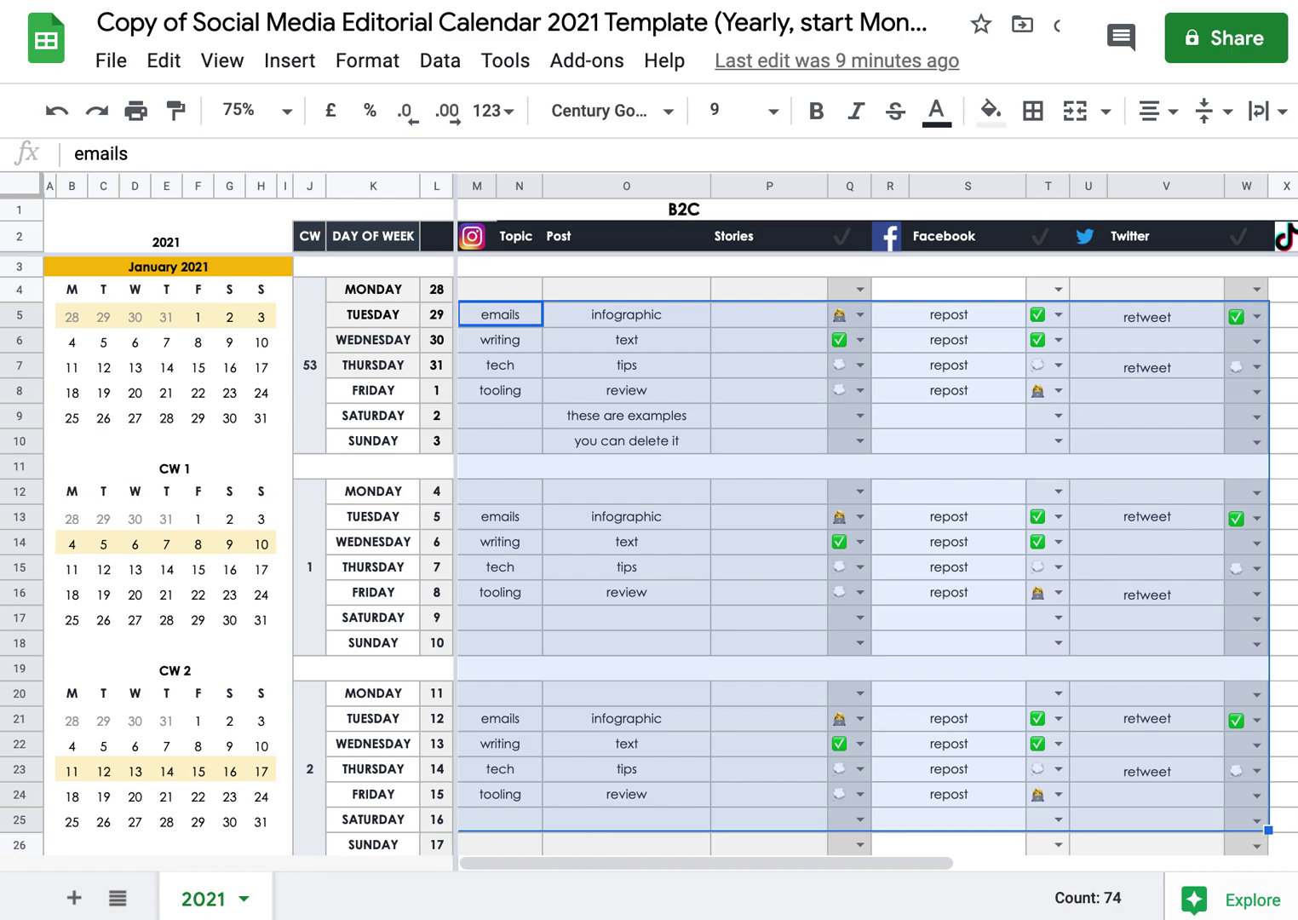
Clear the example entries and enter Topic 1 and Topic 2 in O5 and O6
{"action": "key", "text": "Delete"}
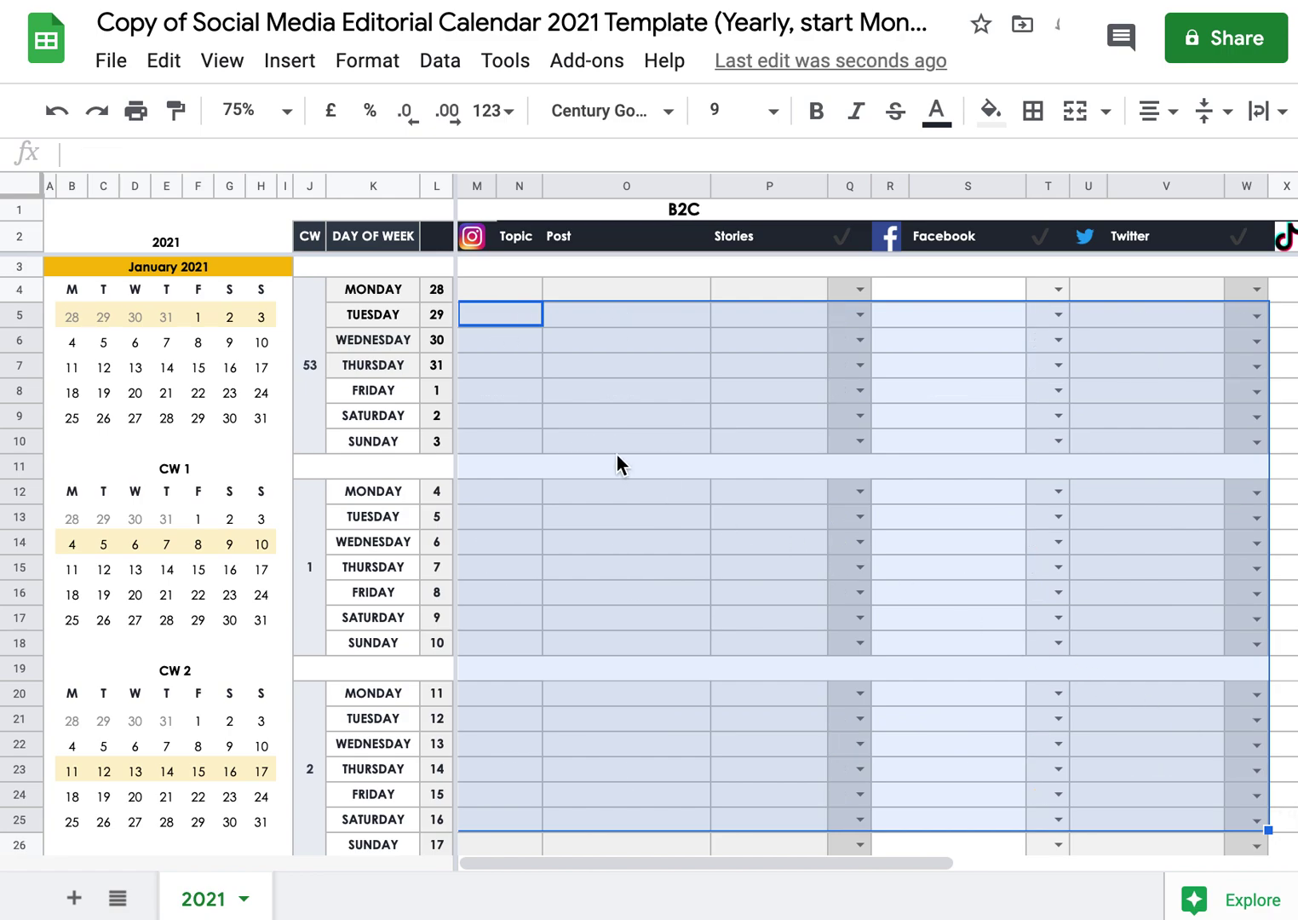
{"action": "left_click", "coordinate": [571, 415]}
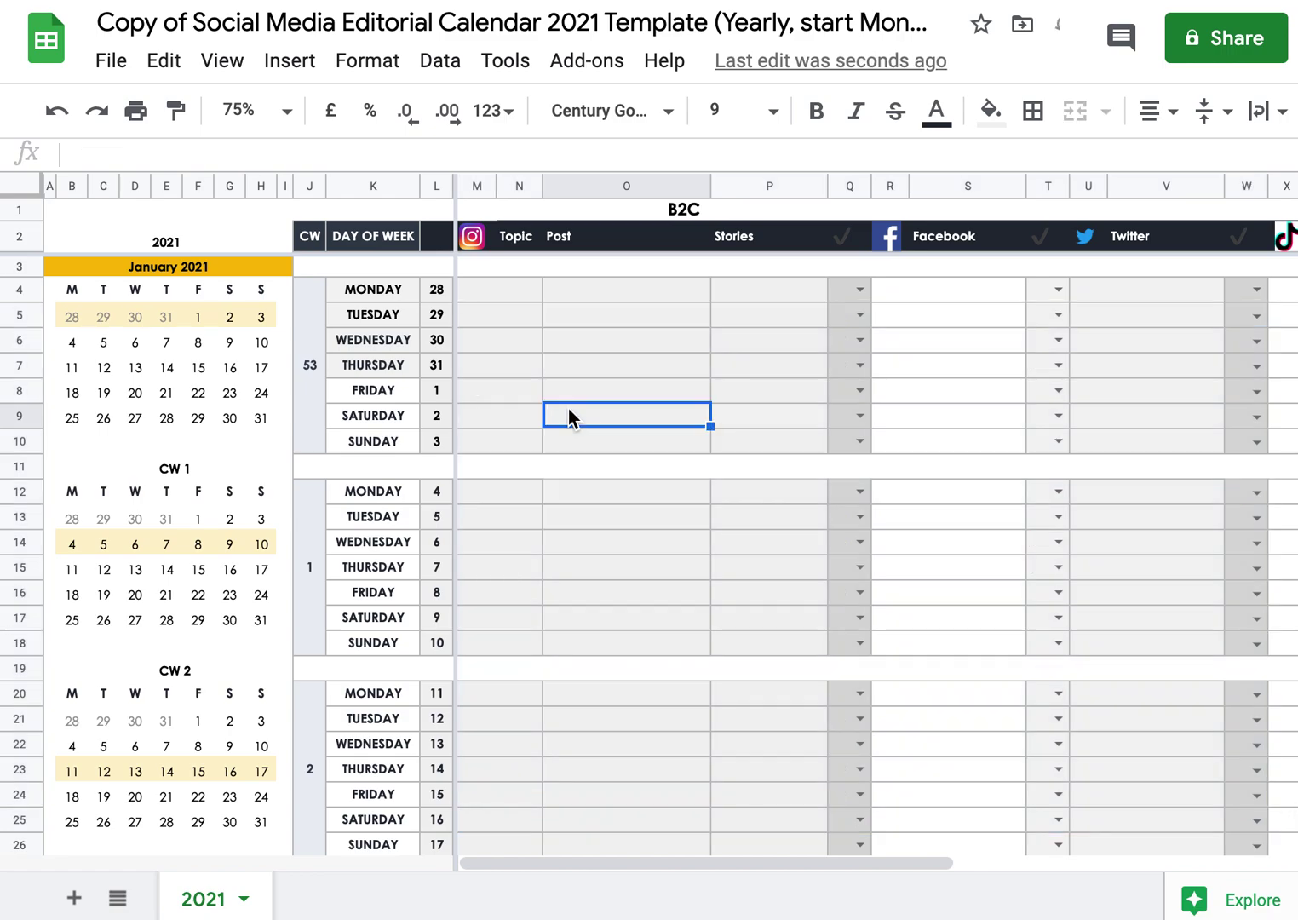
{"action": "left_click", "coordinate": [607, 322]}
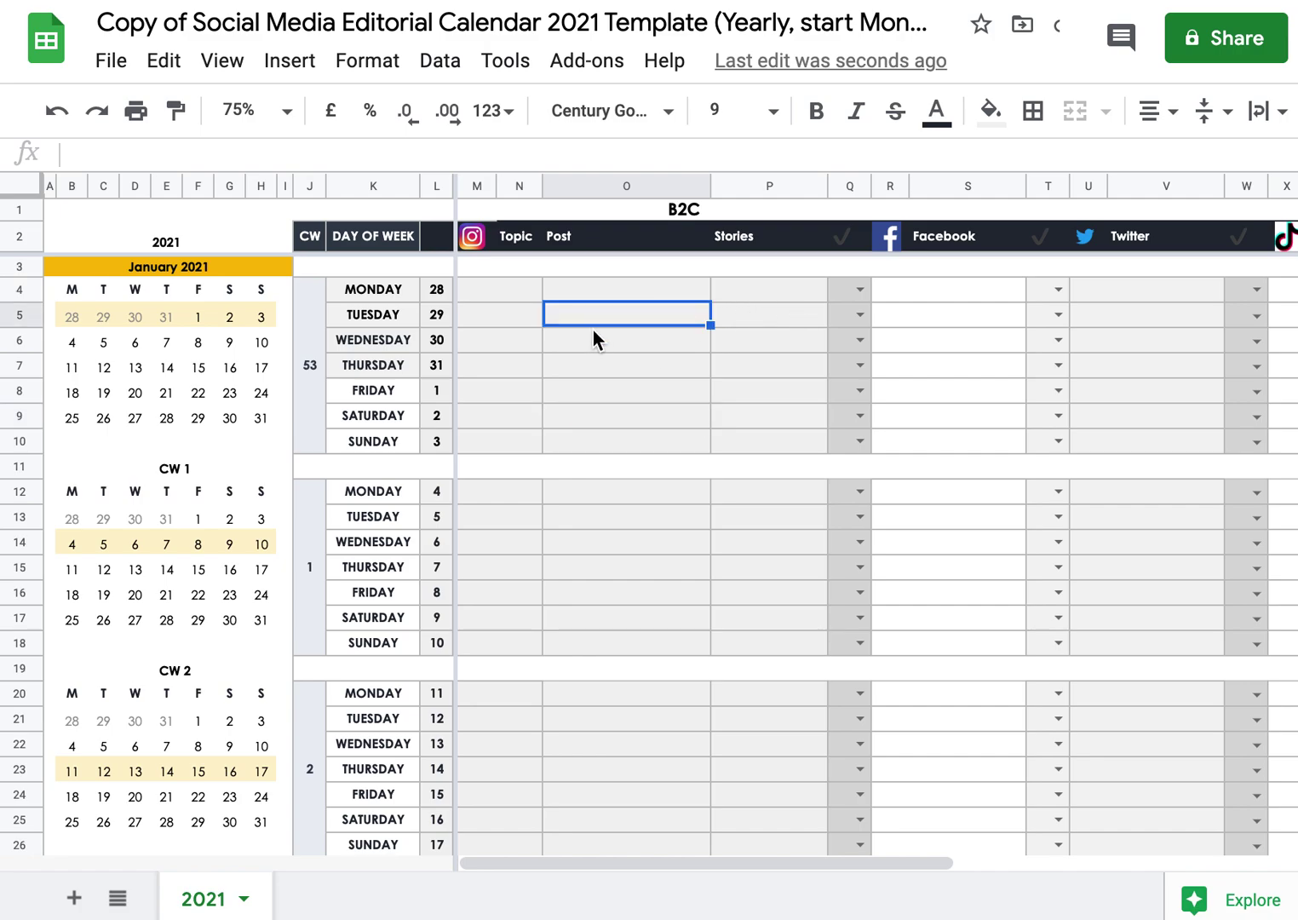
{"action": "type", "text": "Tp"}
{"action": "key", "text": "BackSpace"}
{"action": "key", "text": "BackSpace"}
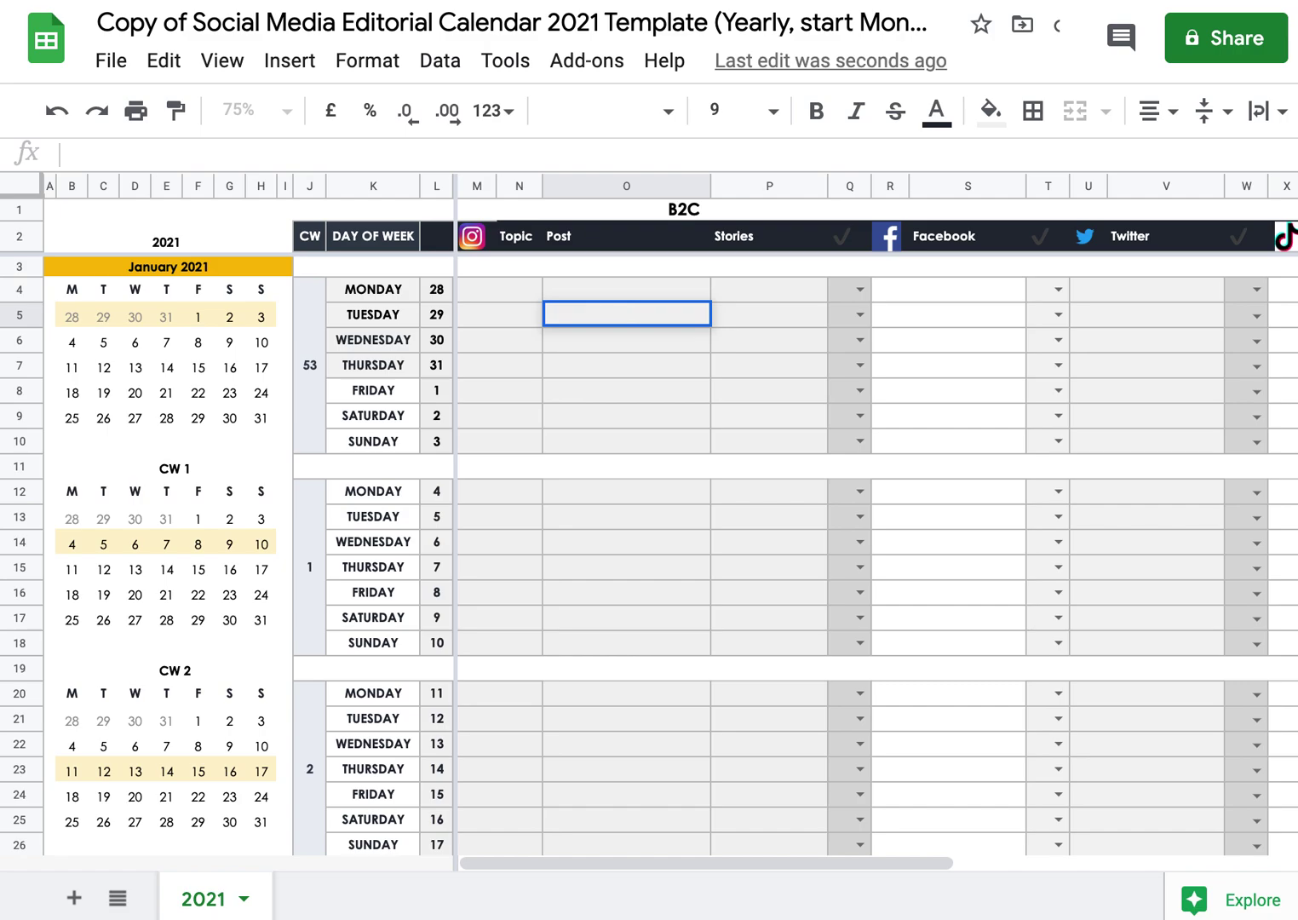
{"action": "type", "text": "Topic 1"}
{"action": "key", "text": "Return"}
{"action": "type", "text": "To"}
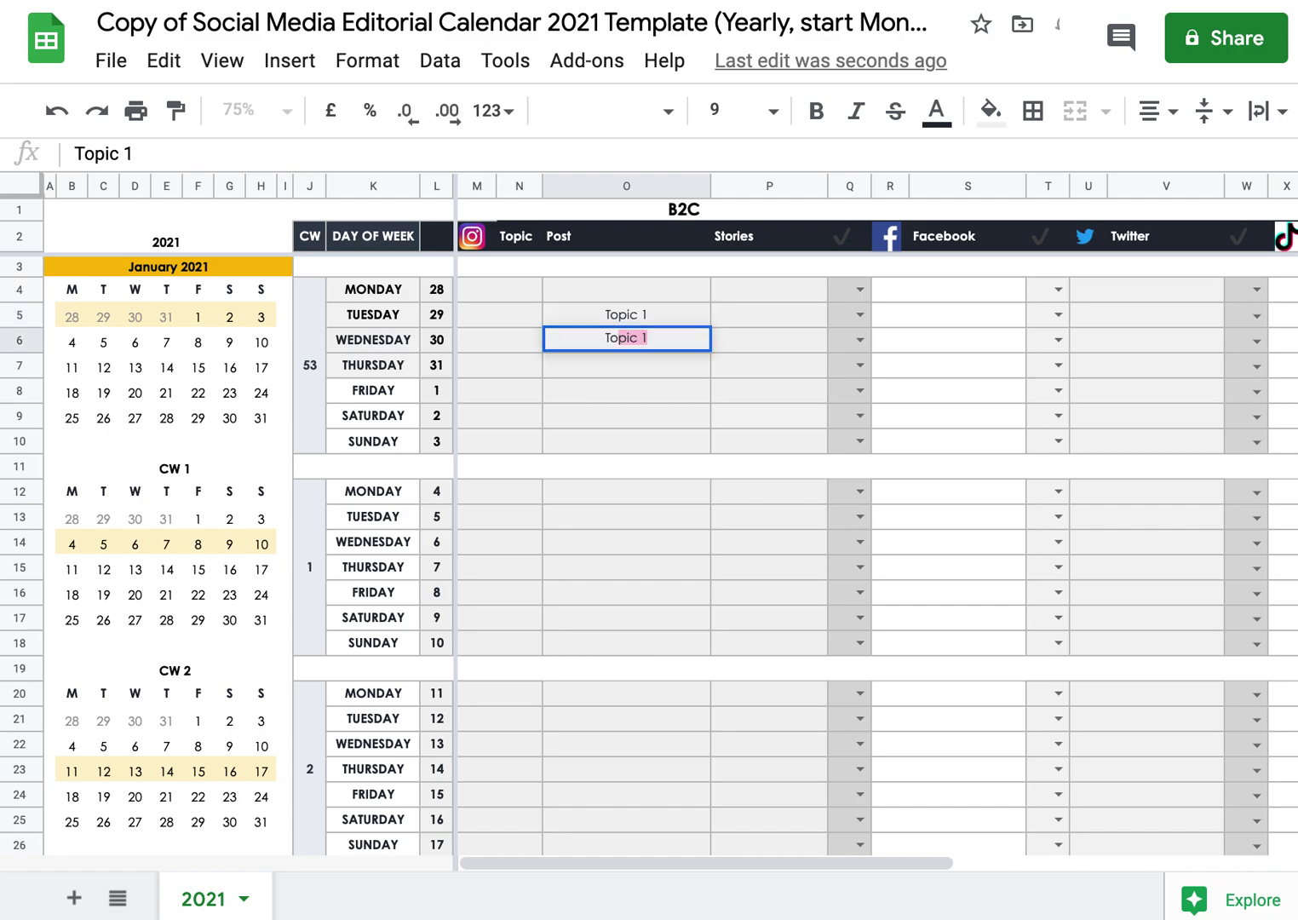
{"action": "type", "text": "pic 2"}
{"action": "key", "text": "Return"}
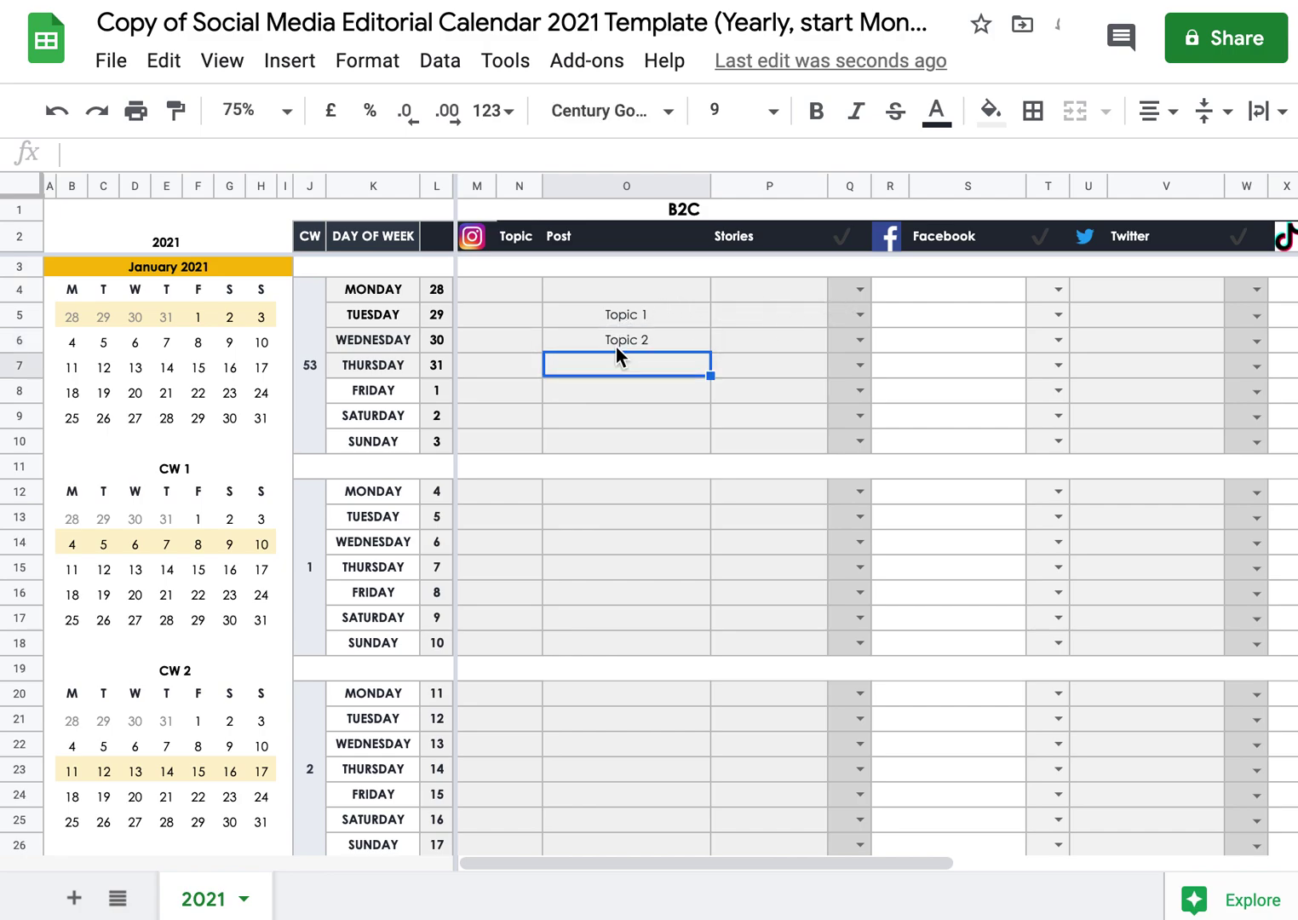
Set the Q5 status to a green check mark and Q6 to the person emoji
{"action": "left_click", "coordinate": [858, 325]}
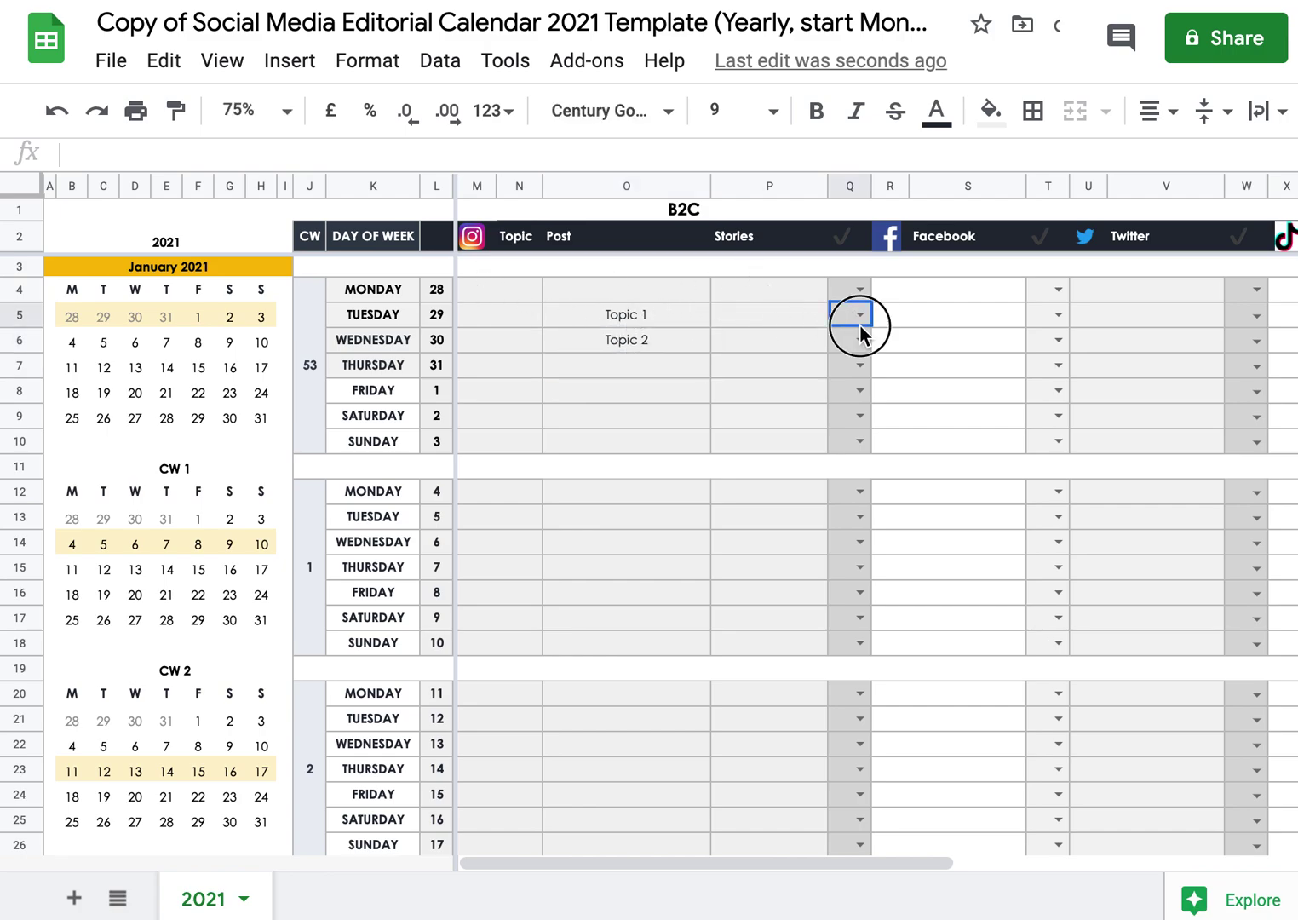
{"action": "left_click", "coordinate": [860, 317]}
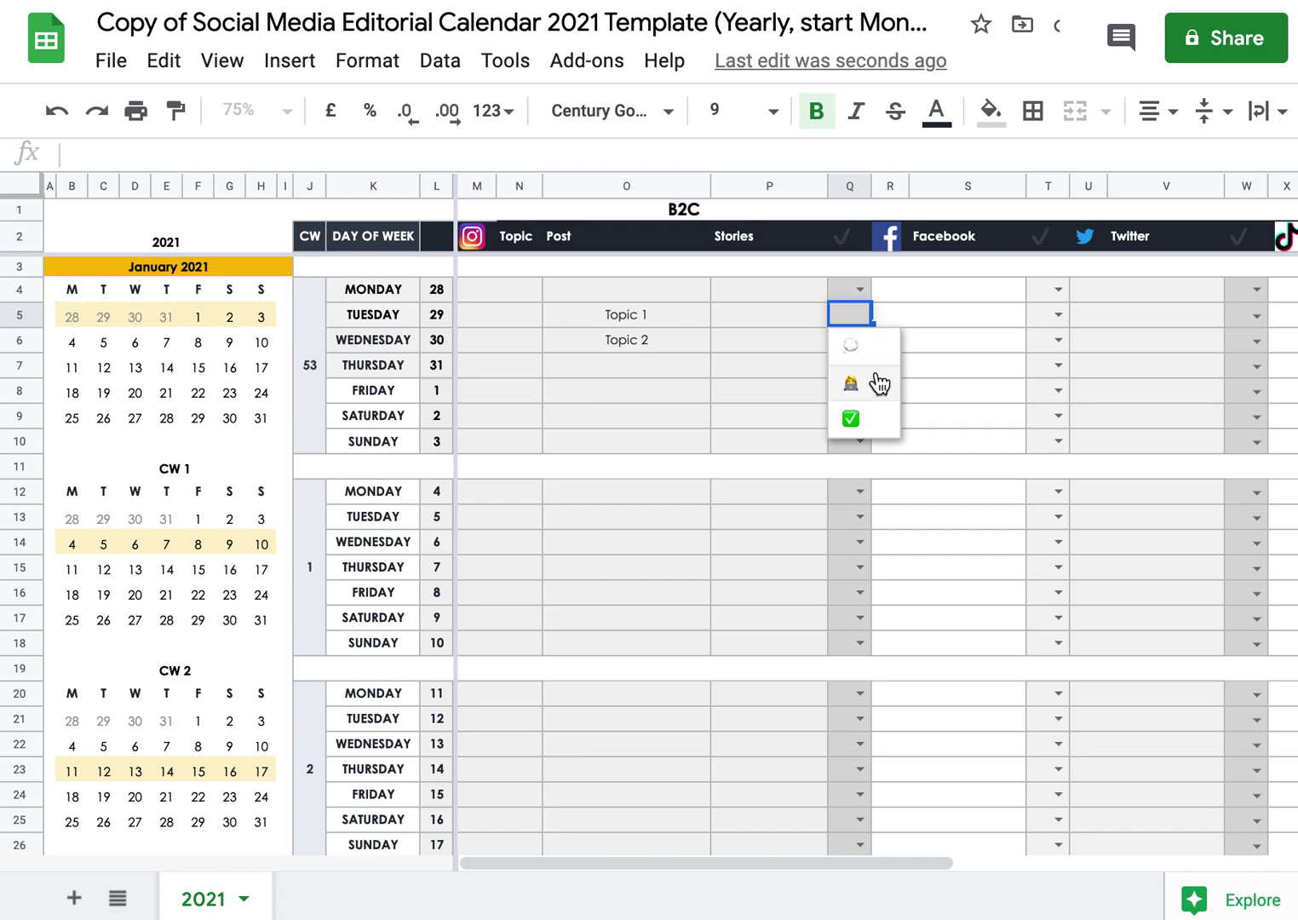
{"action": "left_click", "coordinate": [852, 420]}
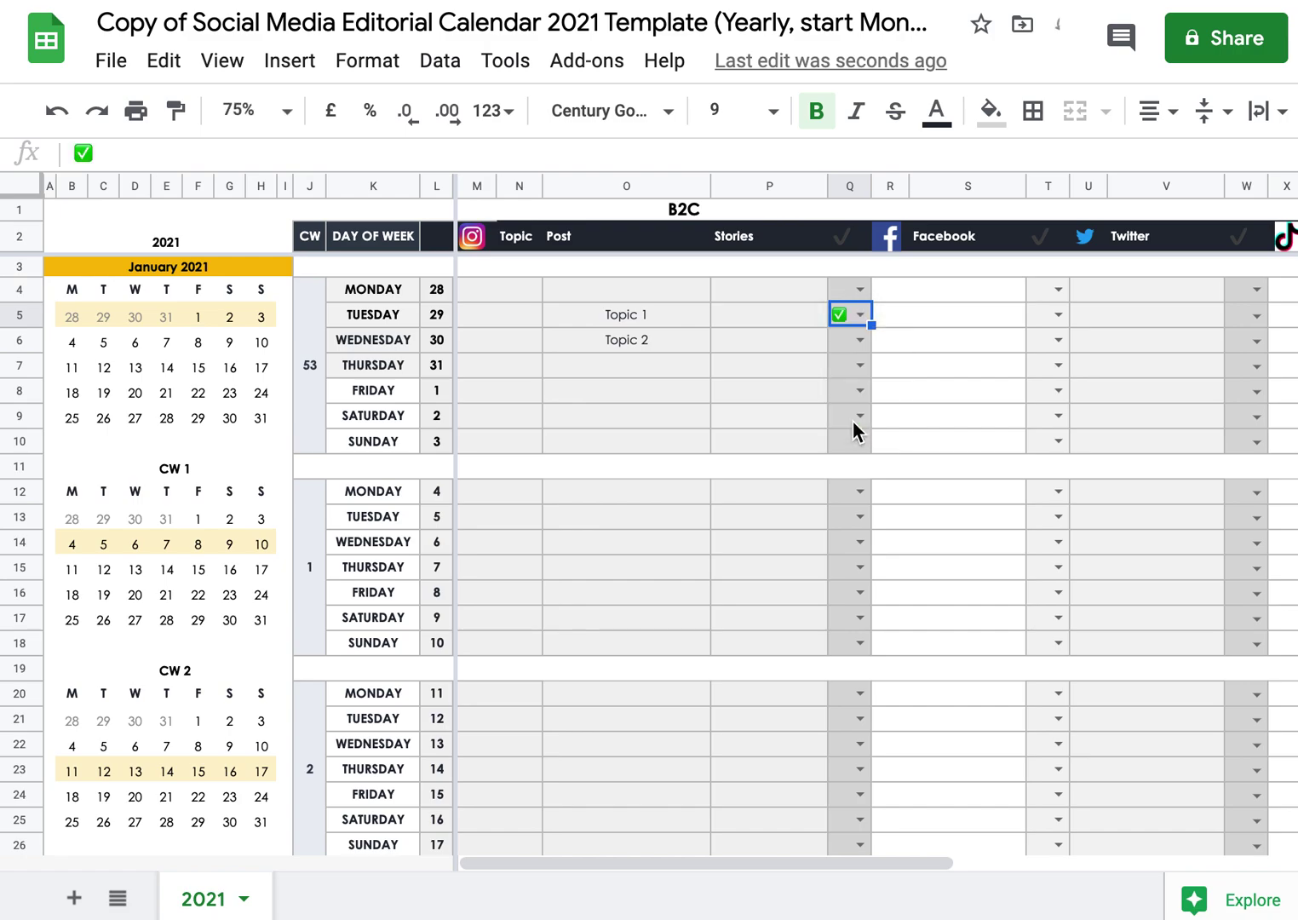
{"action": "left_click", "coordinate": [860, 340]}
{"action": "left_click", "coordinate": [859, 412]}
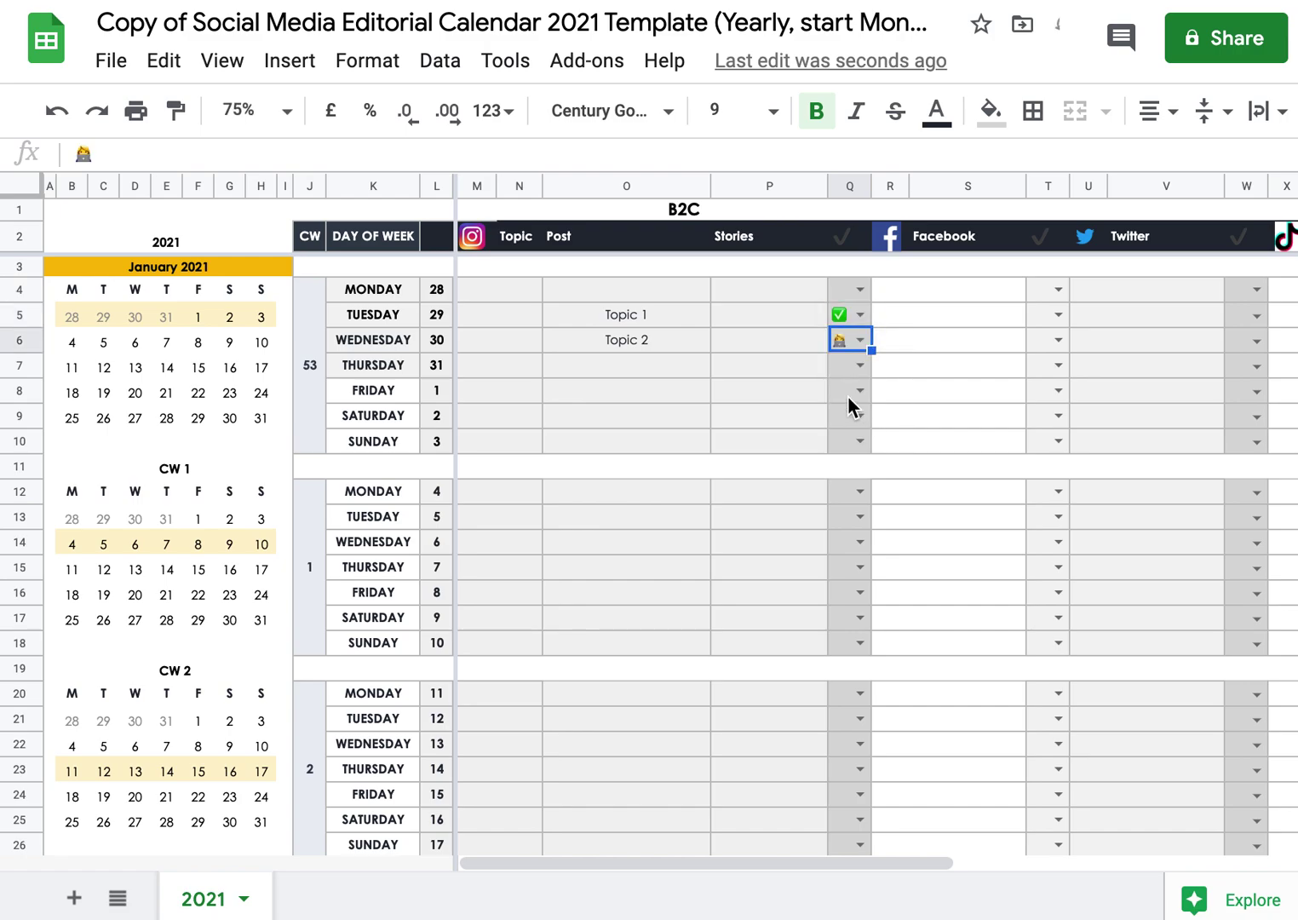
Undo the recent edits with Ctrl+Z to bring back the example entries
{"action": "key", "text": "ctrl+z"}
{"action": "key", "text": "ctrl+z"}
{"action": "key", "text": "ctrl+z"}
{"action": "key", "text": "ctrl+z"}
{"action": "key", "text": "ctrl+z"}
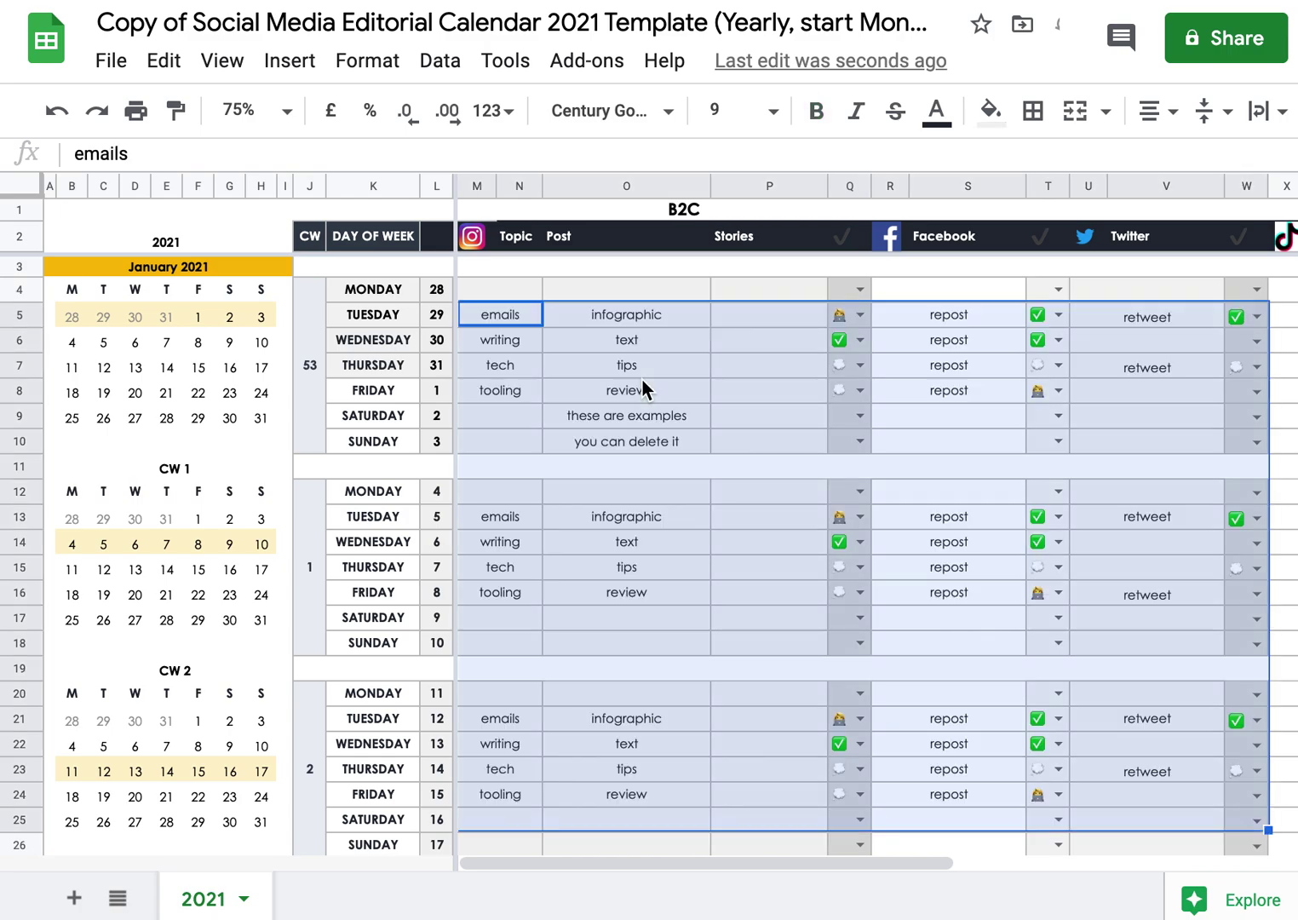
{"action": "left_click", "coordinate": [782, 392]}
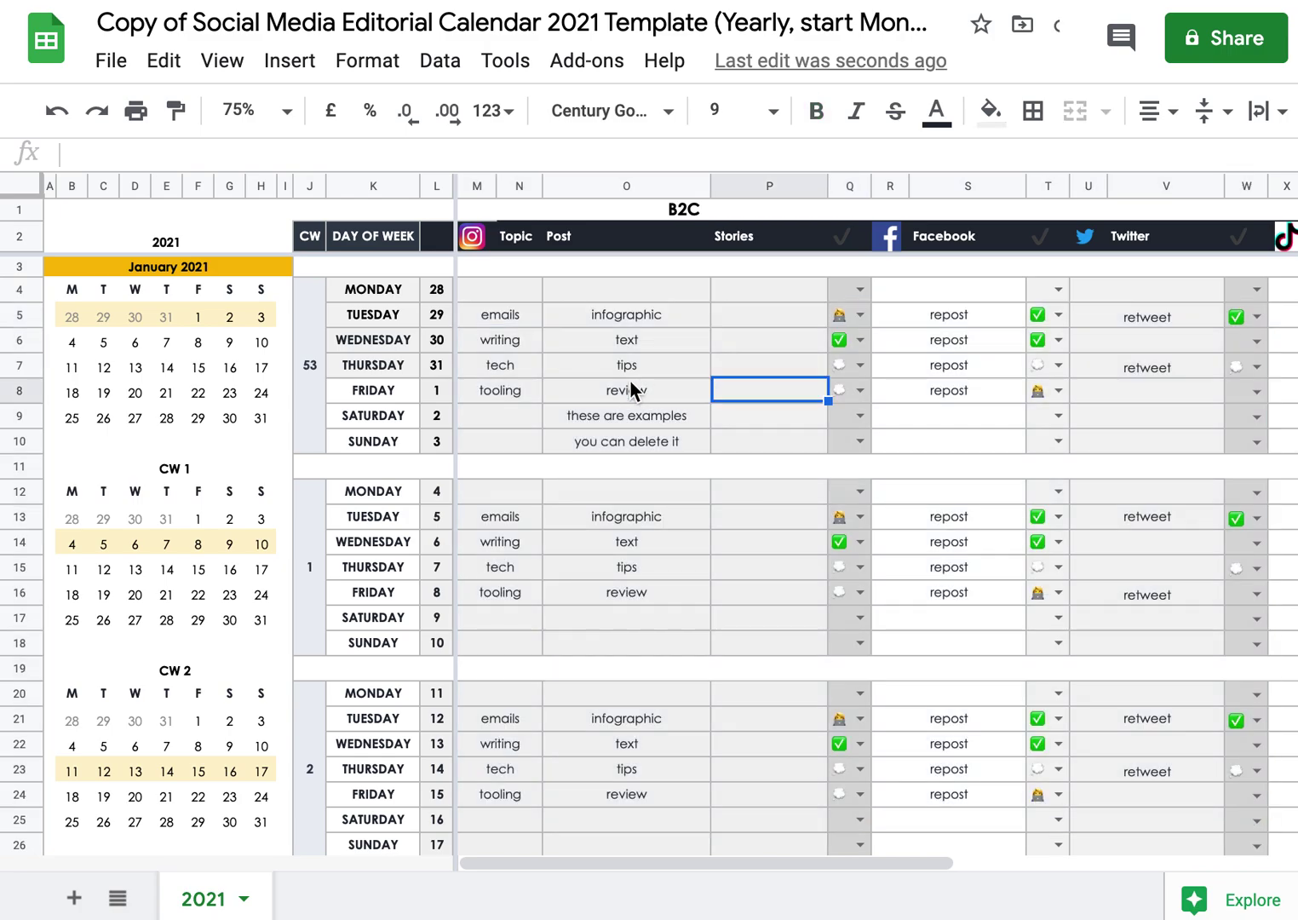
{"action": "scroll", "coordinate": [754, 410], "scroll_direction": "right", "scroll_amount": 1}
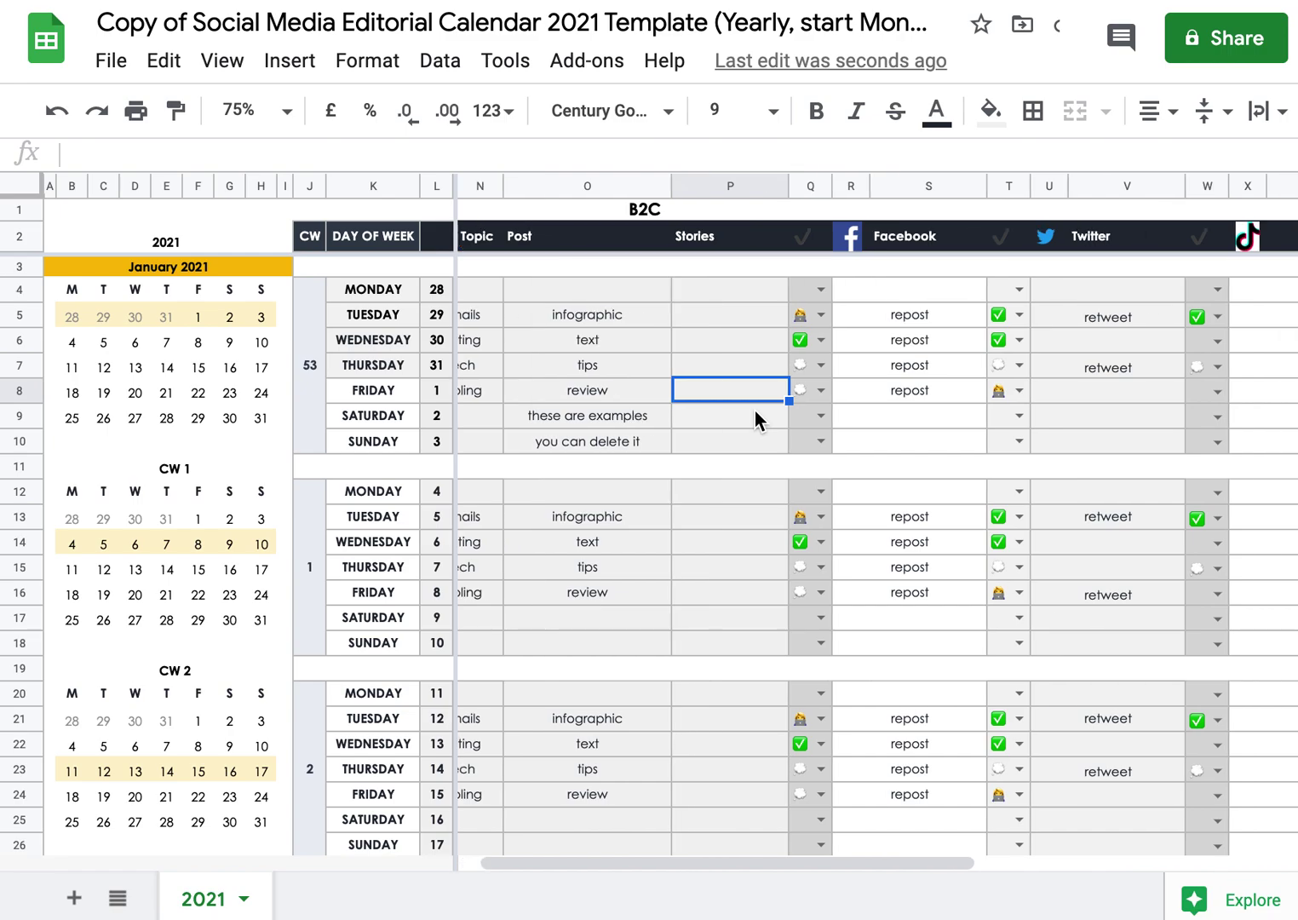
{"action": "scroll", "coordinate": [497, 228], "scroll_direction": "left", "scroll_amount": 1}
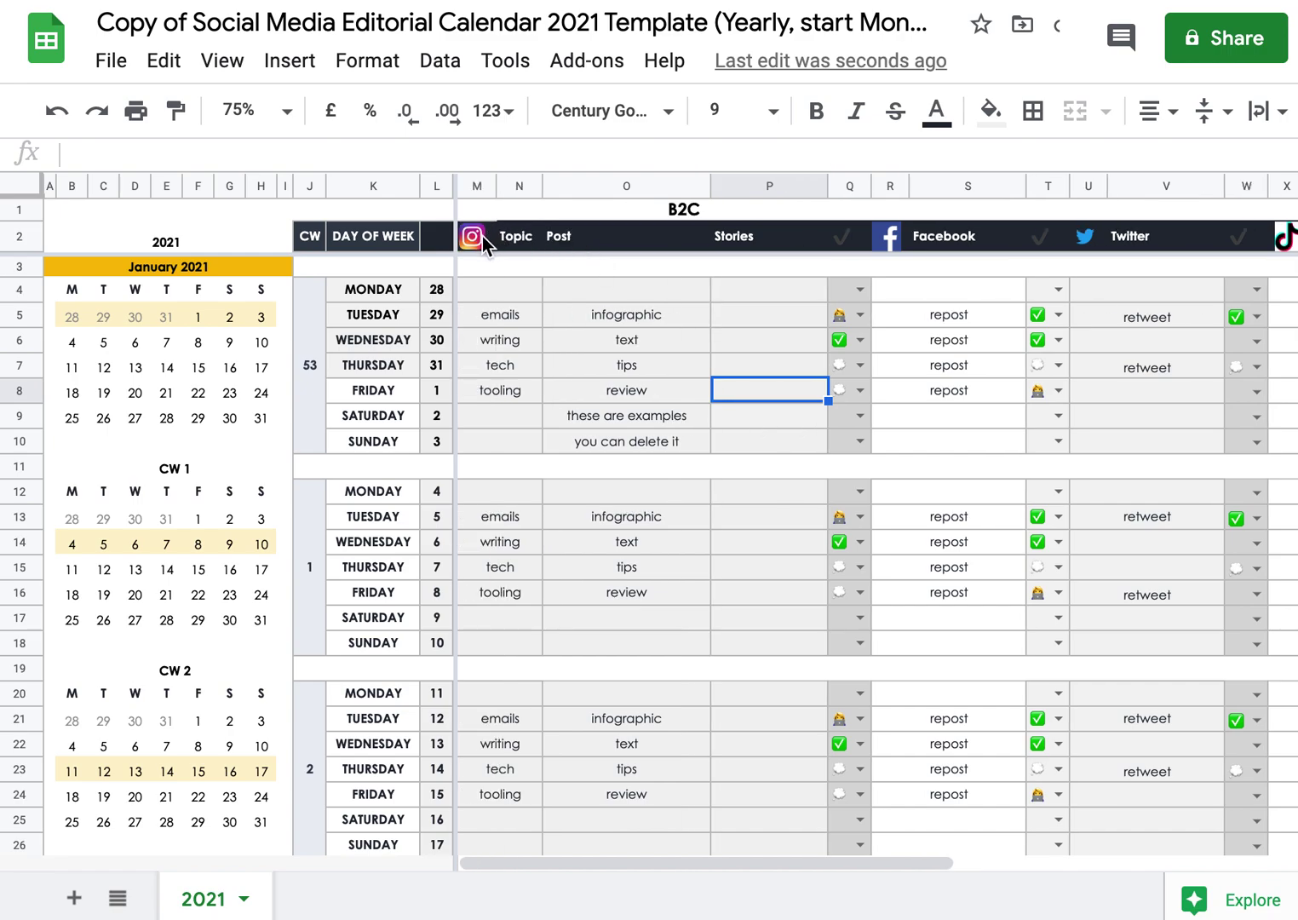
Select columns AA through AG holding the Pinterest, LinkedIn and Medium blocks
{"action": "left_click", "coordinate": [477, 236]}
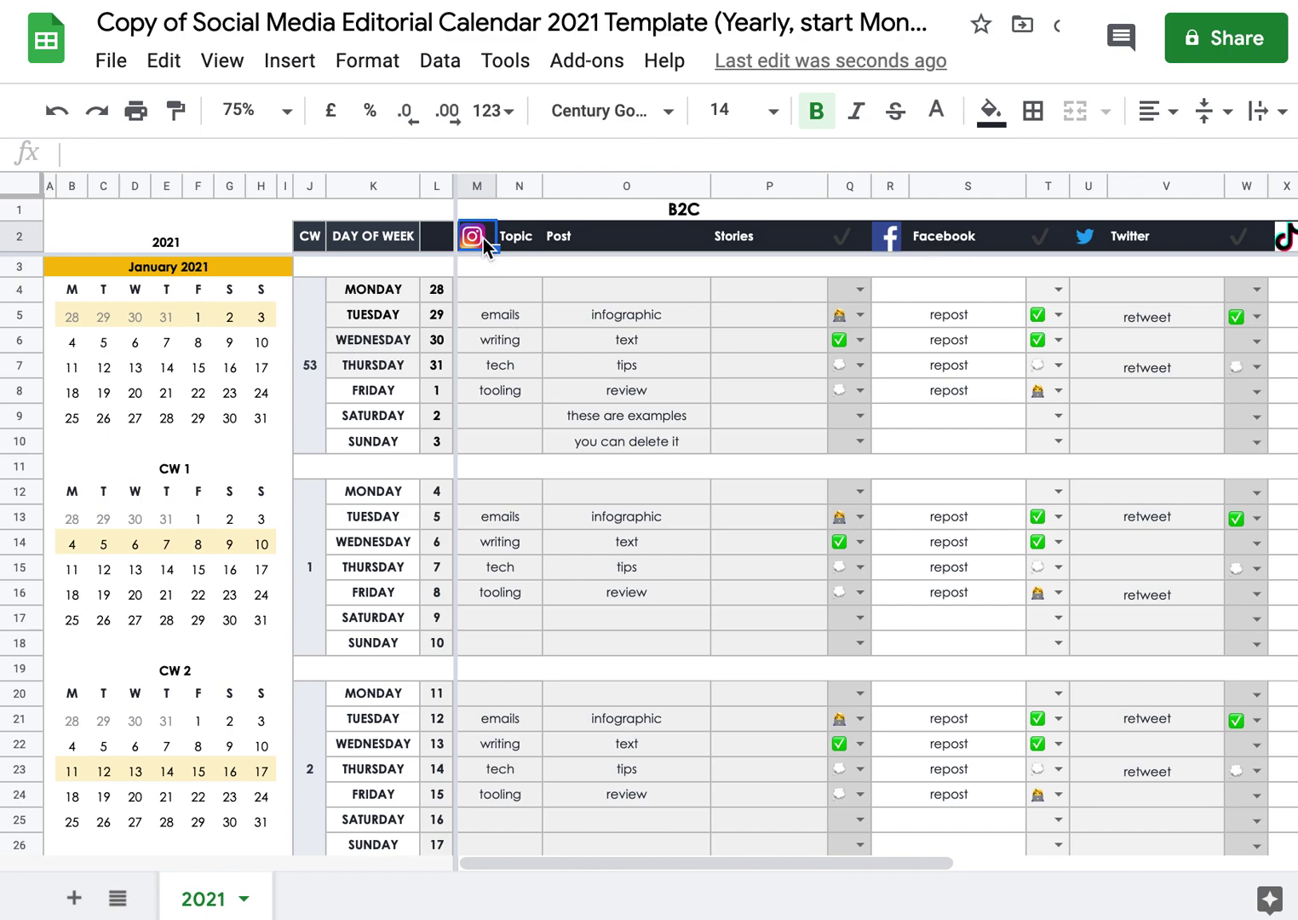
{"action": "scroll", "coordinate": [1092, 240], "scroll_direction": "right", "scroll_amount": 6}
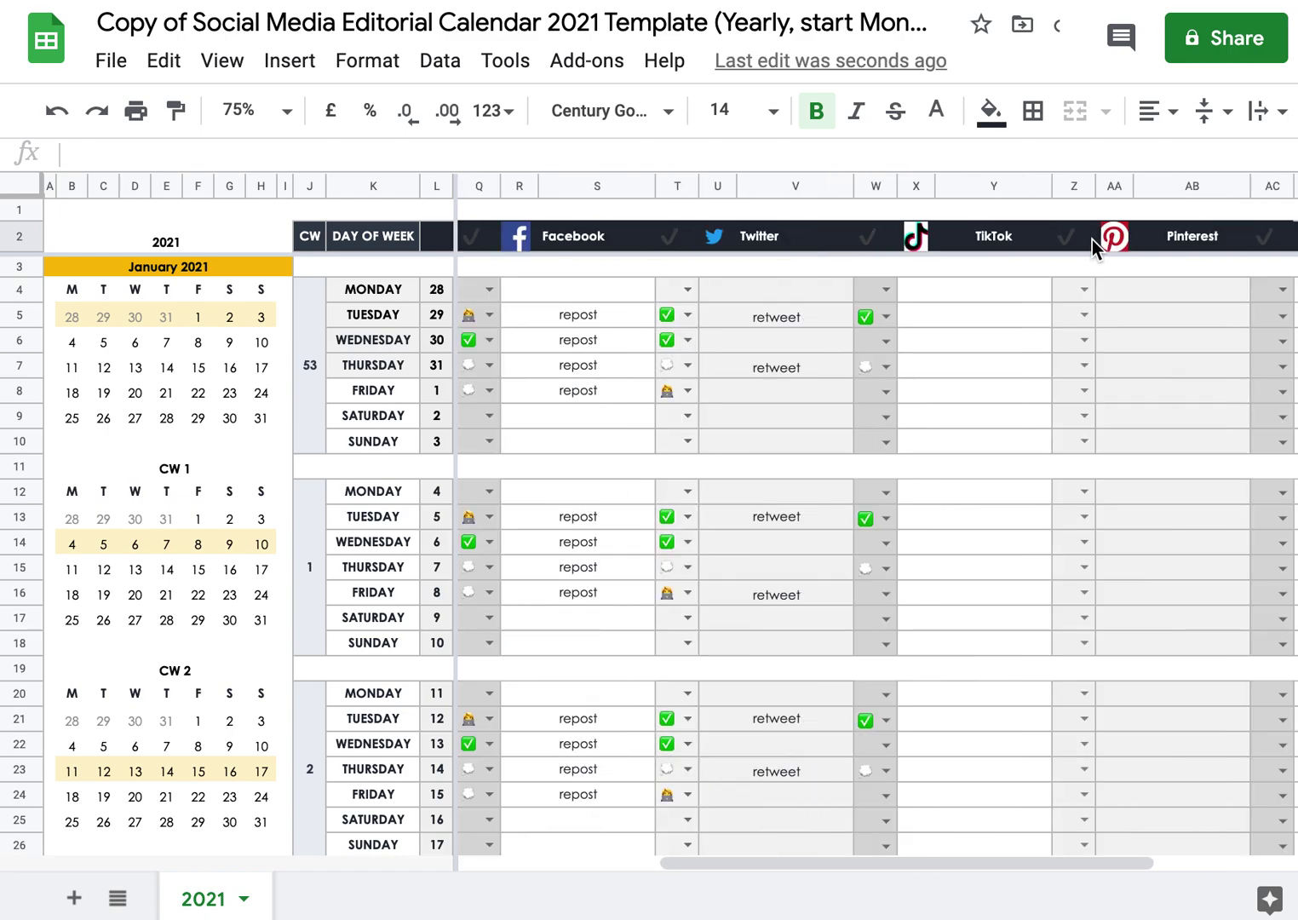
{"action": "scroll", "coordinate": [1004, 243], "scroll_direction": "right", "scroll_amount": 4}
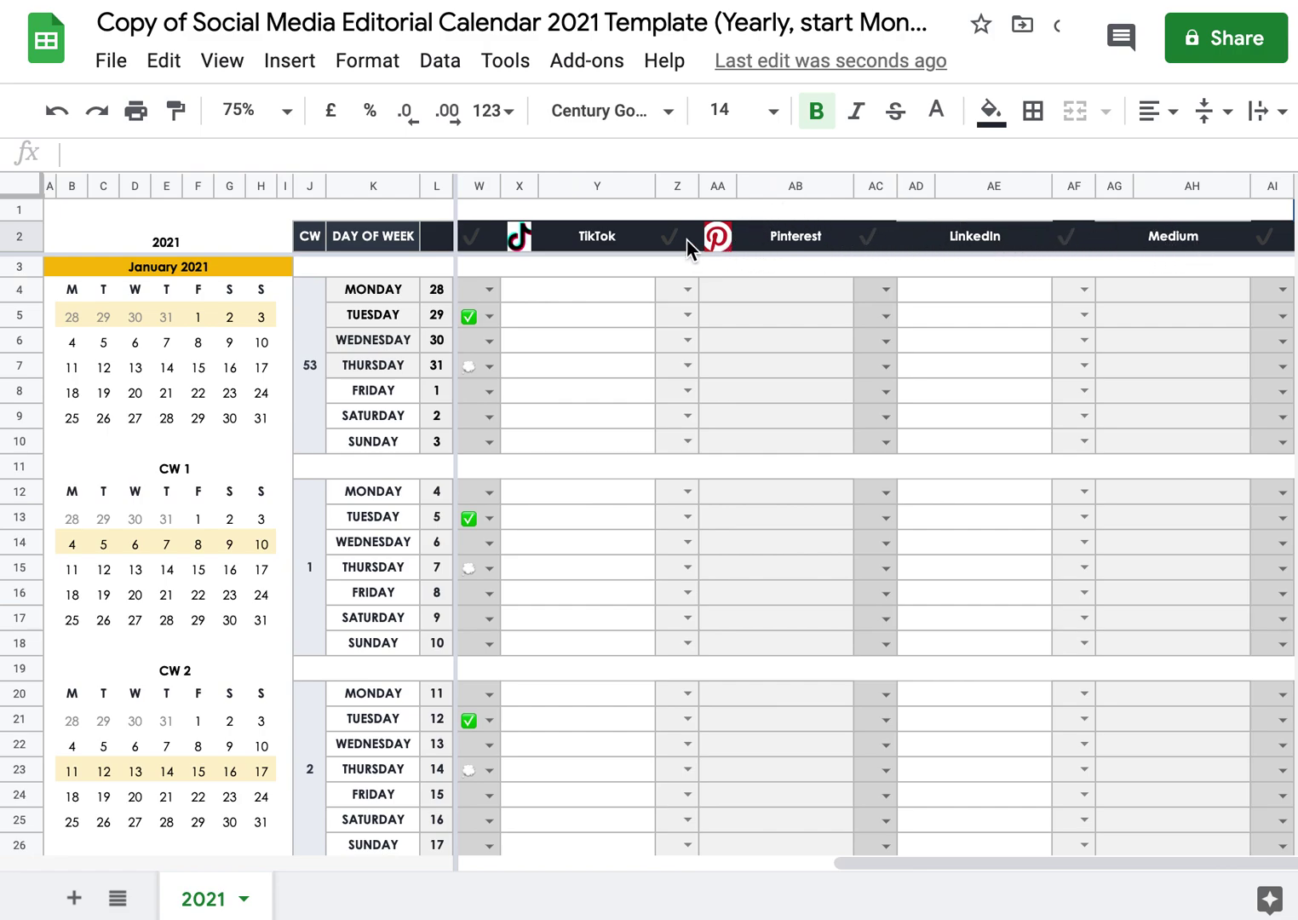
{"action": "left_click_drag", "start_coordinate": [718, 186], "coordinate": [1278, 176]}
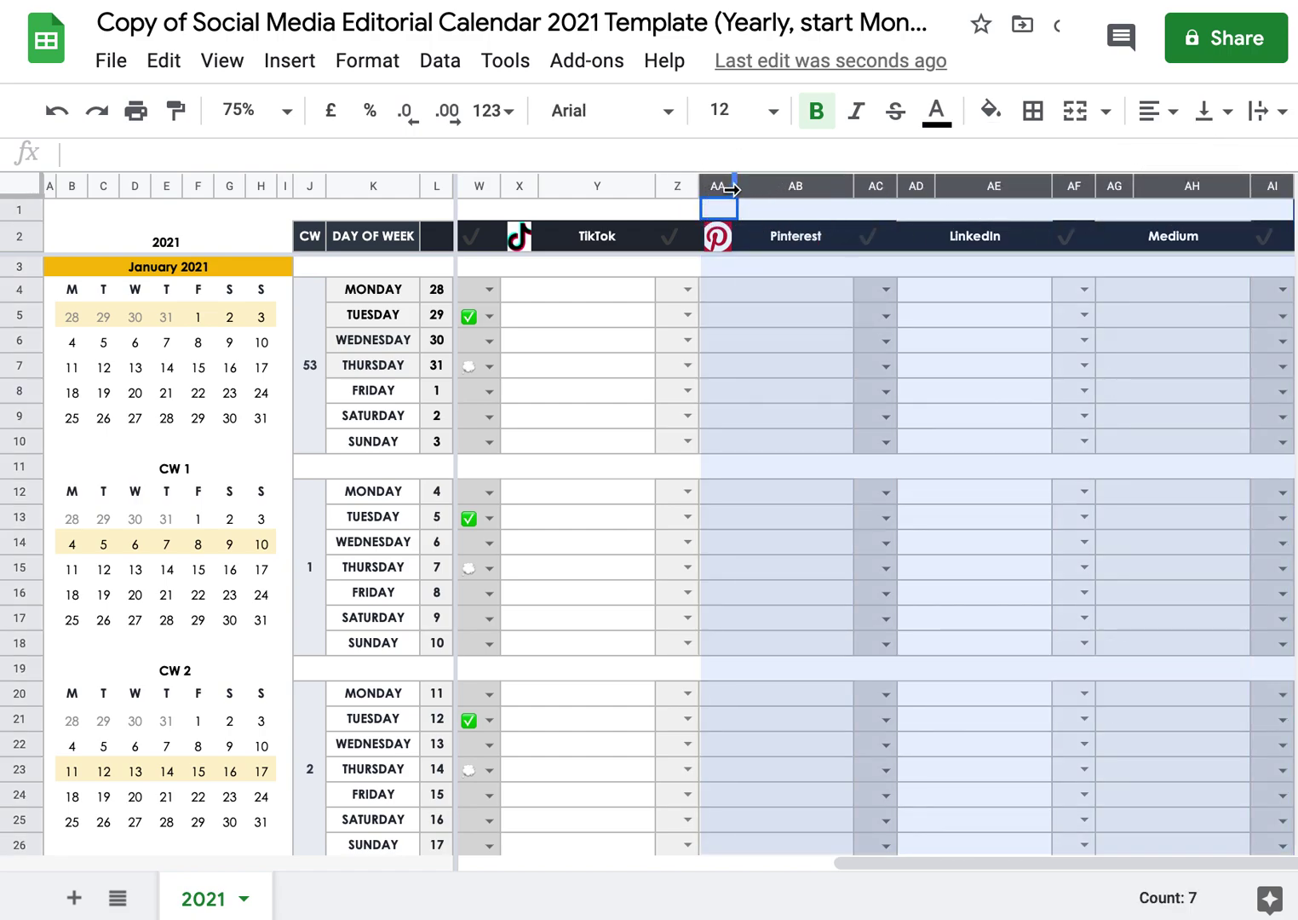
Hide columns AA–AI so TikTok becomes the last visible platform block
{"action": "right_click", "coordinate": [758, 185]}
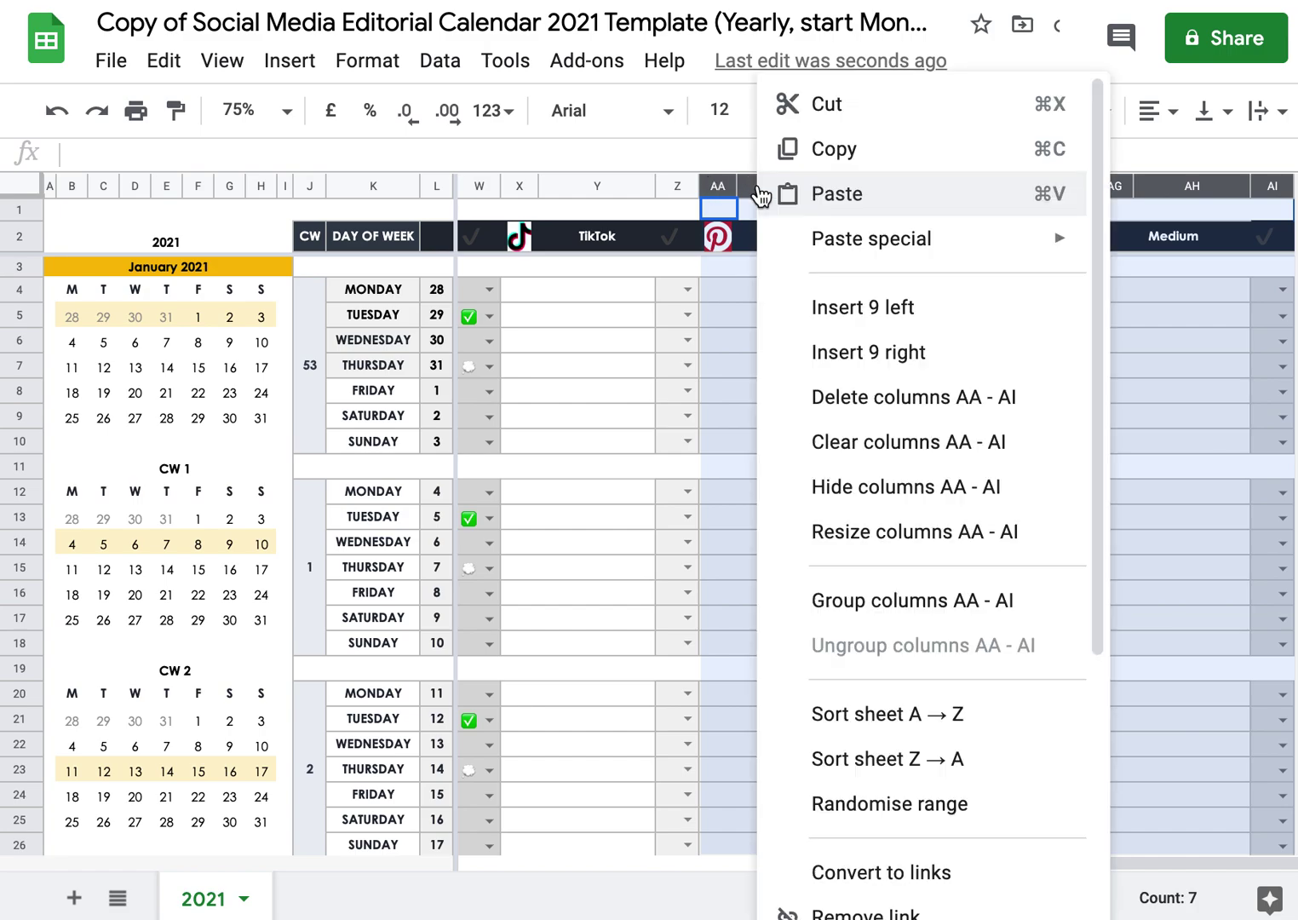
{"action": "left_click", "coordinate": [885, 494]}
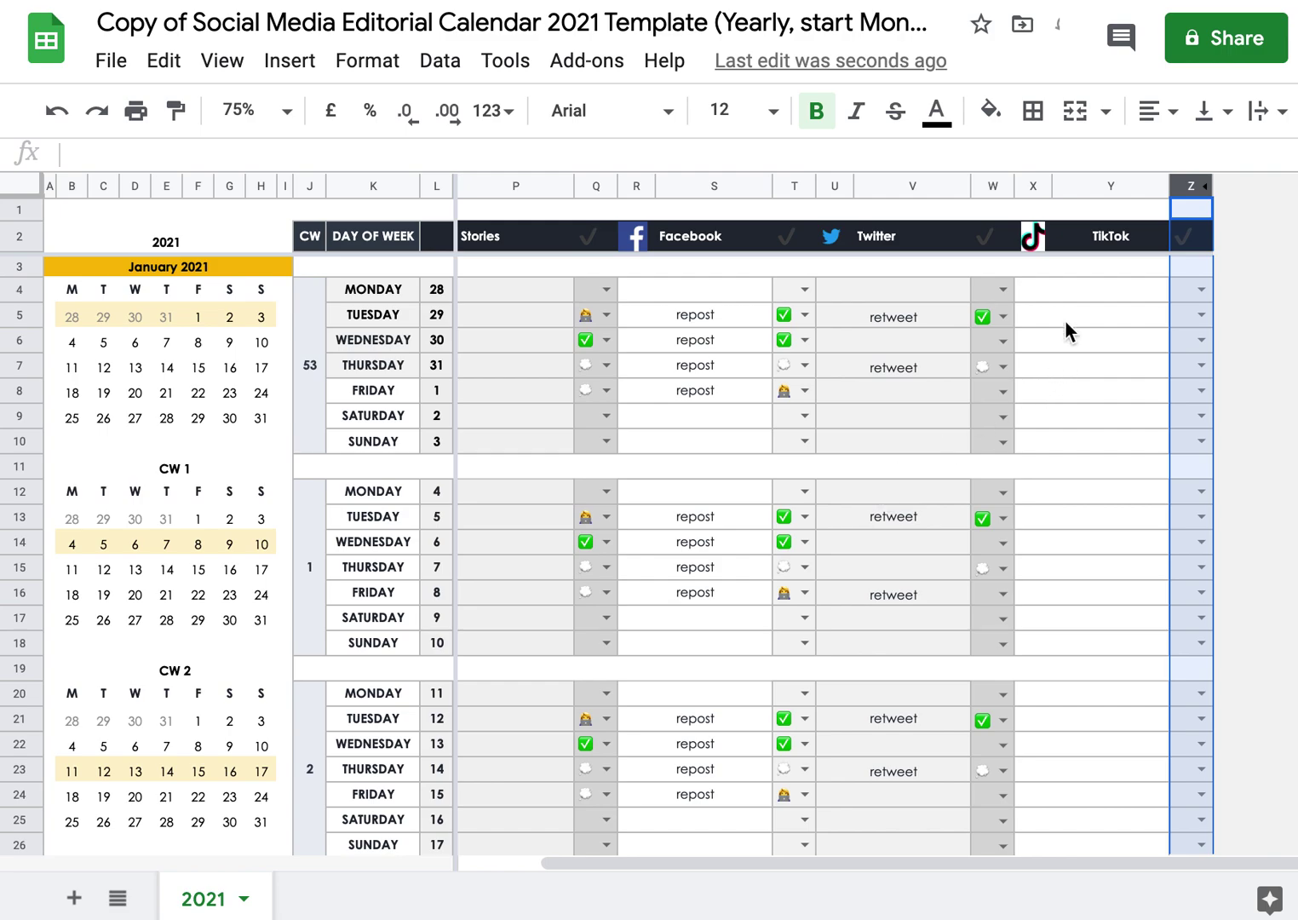
{"action": "left_click", "coordinate": [1092, 320]}
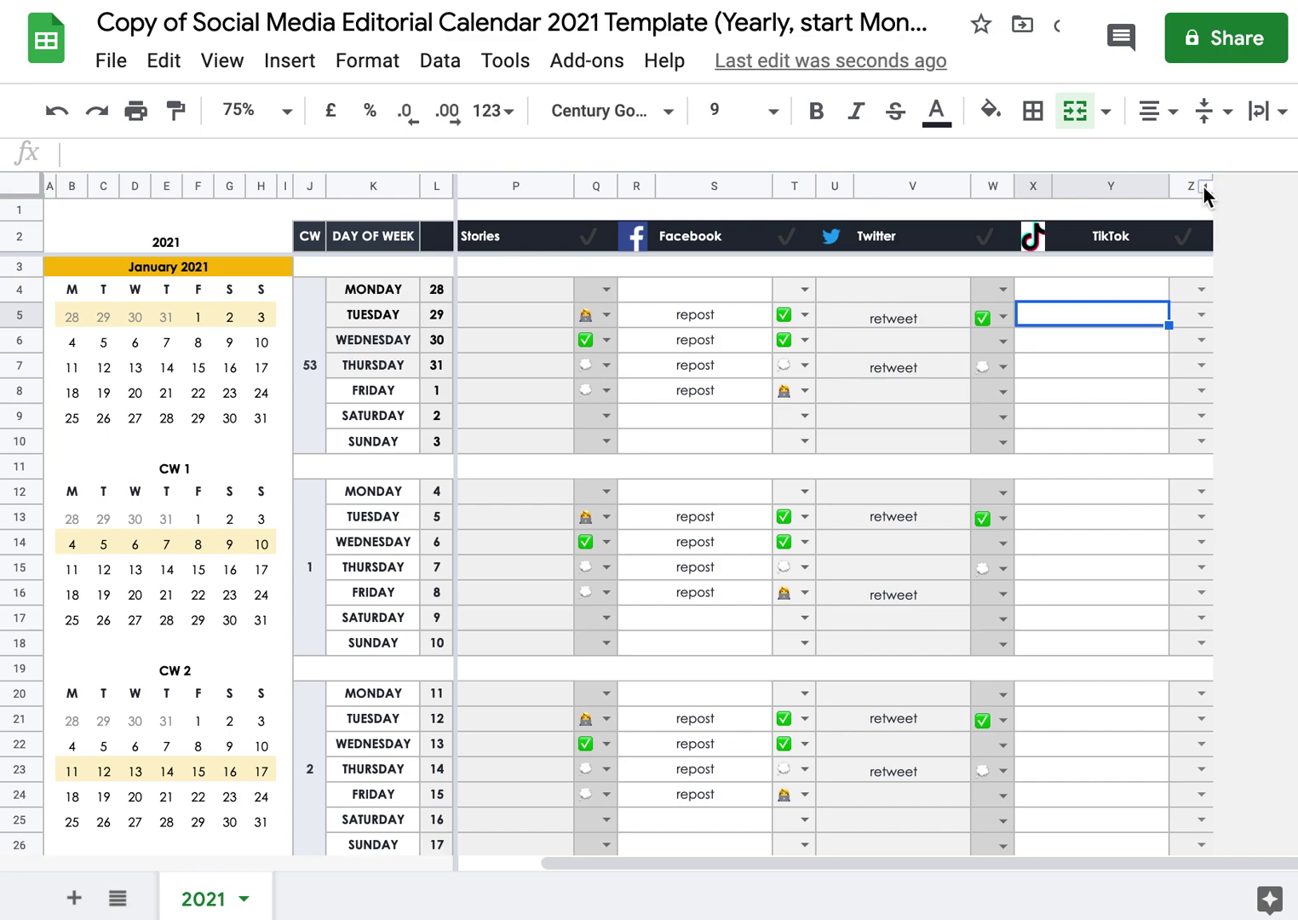
{"action": "left_click", "coordinate": [1203, 185]}
Scroll across to confirm Pinterest, LinkedIn and Medium are visible again beside TikTok
{"action": "scroll", "coordinate": [1064, 354], "scroll_direction": "right", "scroll_amount": 7}
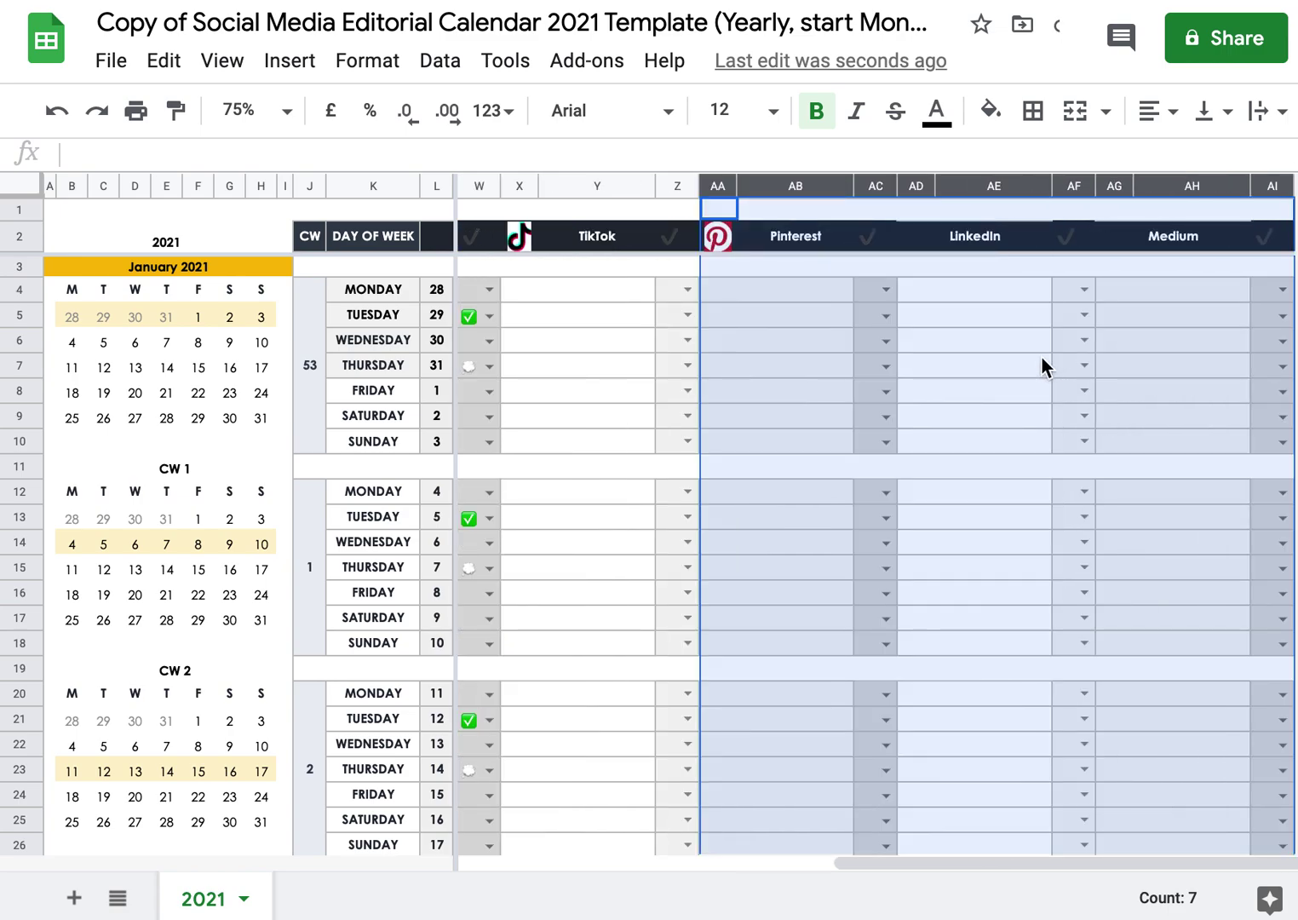
{"action": "left_click", "coordinate": [799, 356]}
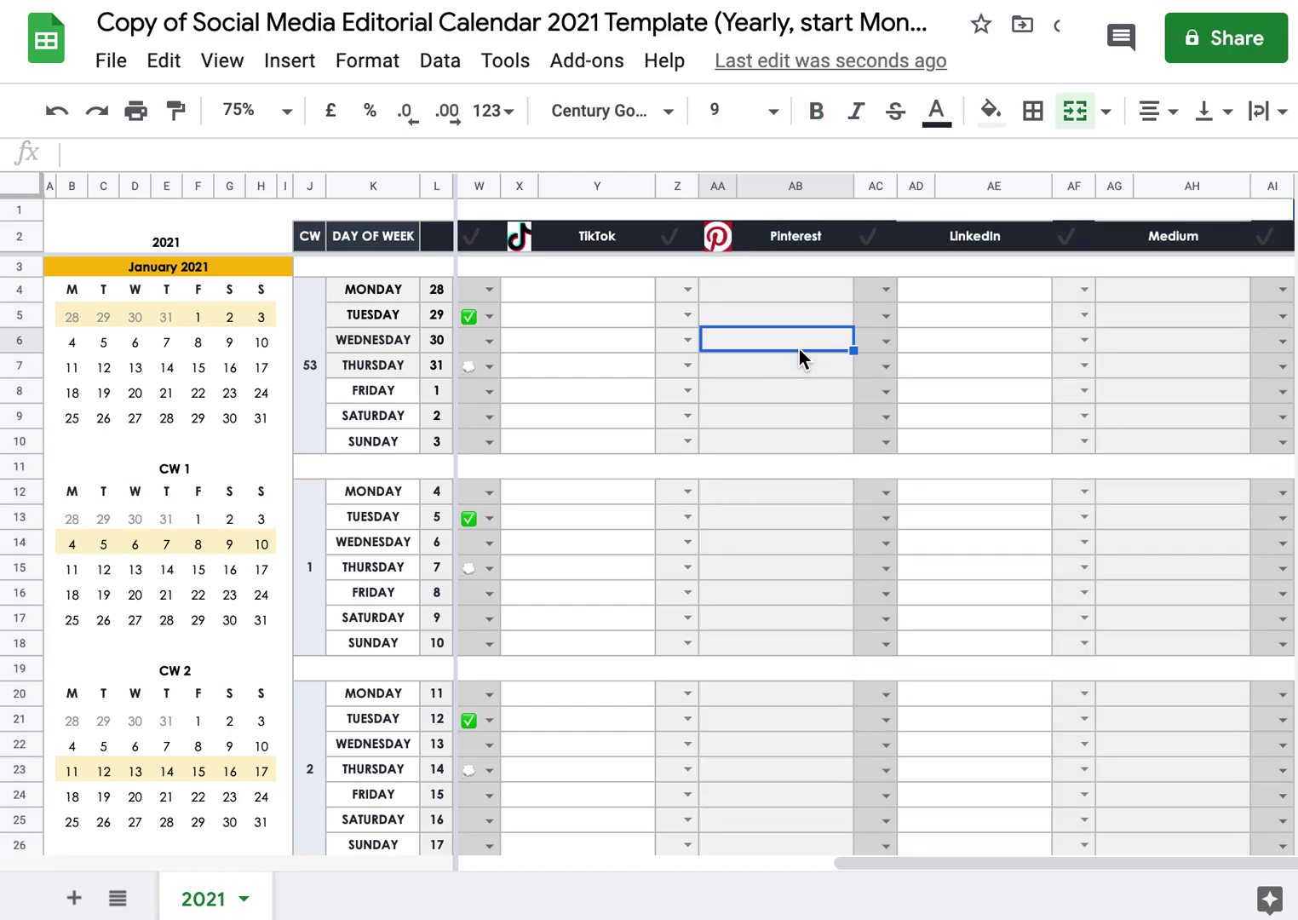
{"action": "scroll", "coordinate": [799, 350], "scroll_direction": "left", "scroll_amount": 7}
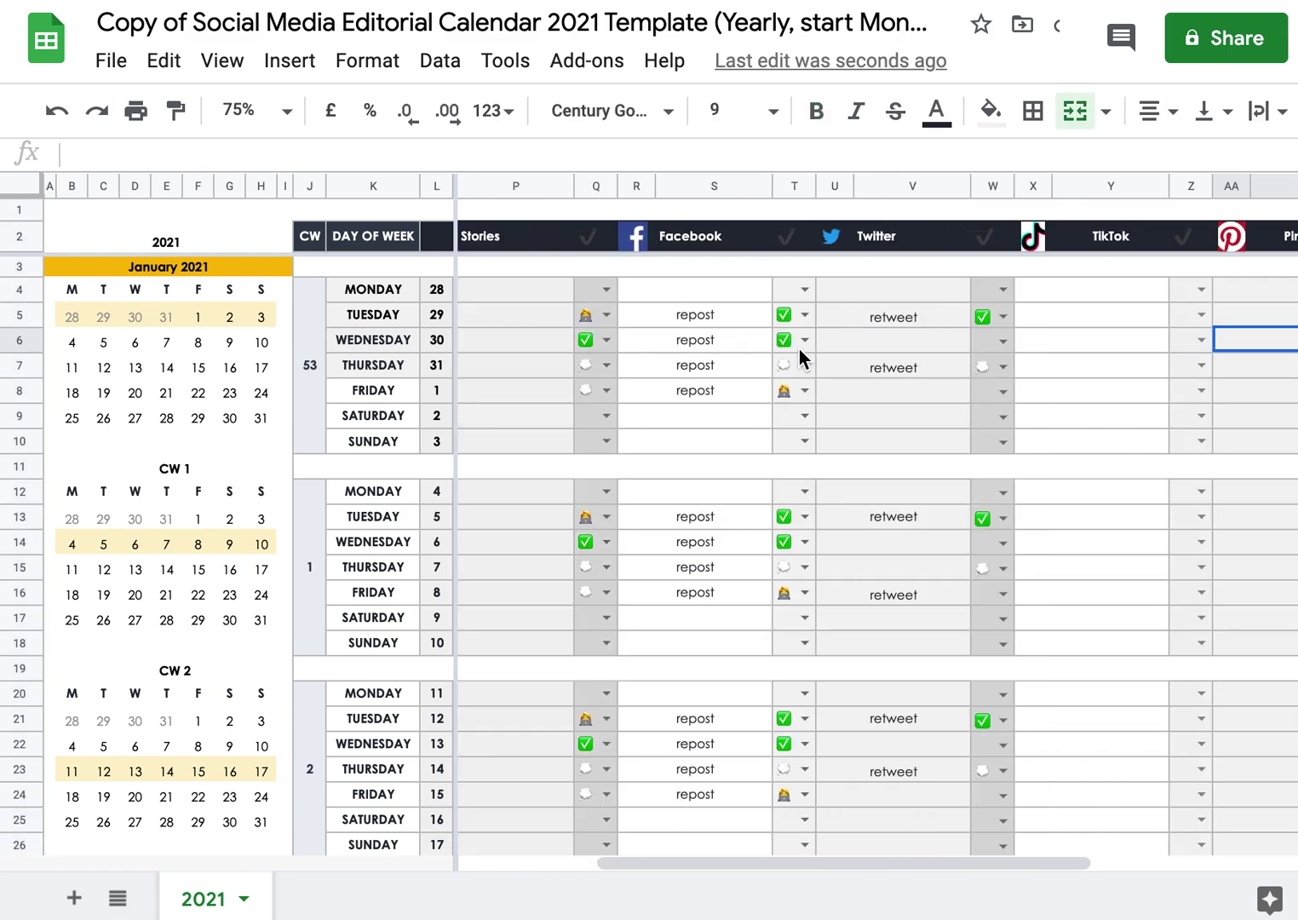
{"action": "scroll", "coordinate": [799, 349], "scroll_direction": "right", "scroll_amount": 4}
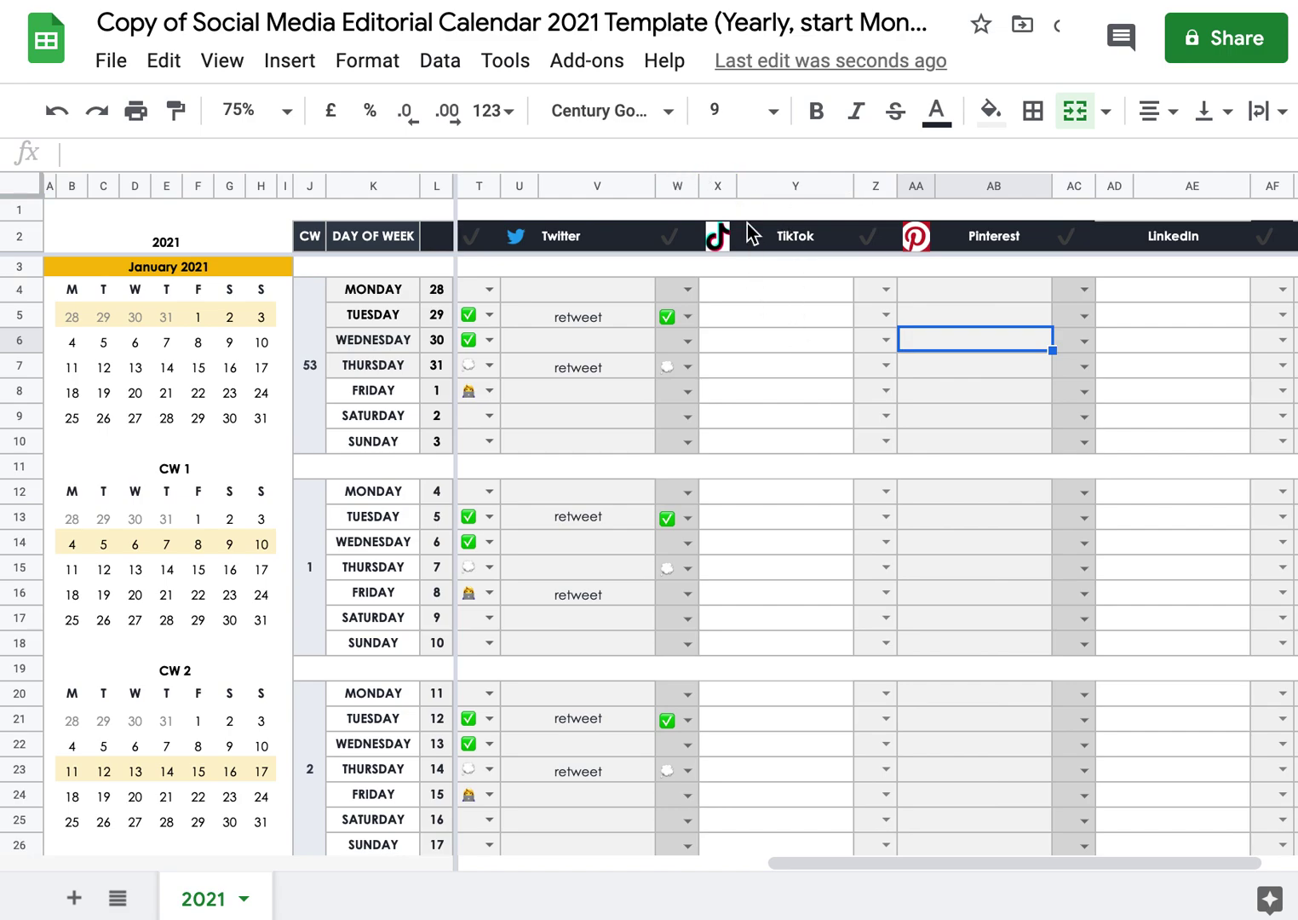
Insert three empty columns to the right of the TikTok block X–Z
{"action": "left_click_drag", "start_coordinate": [719, 182], "coordinate": [875, 186]}
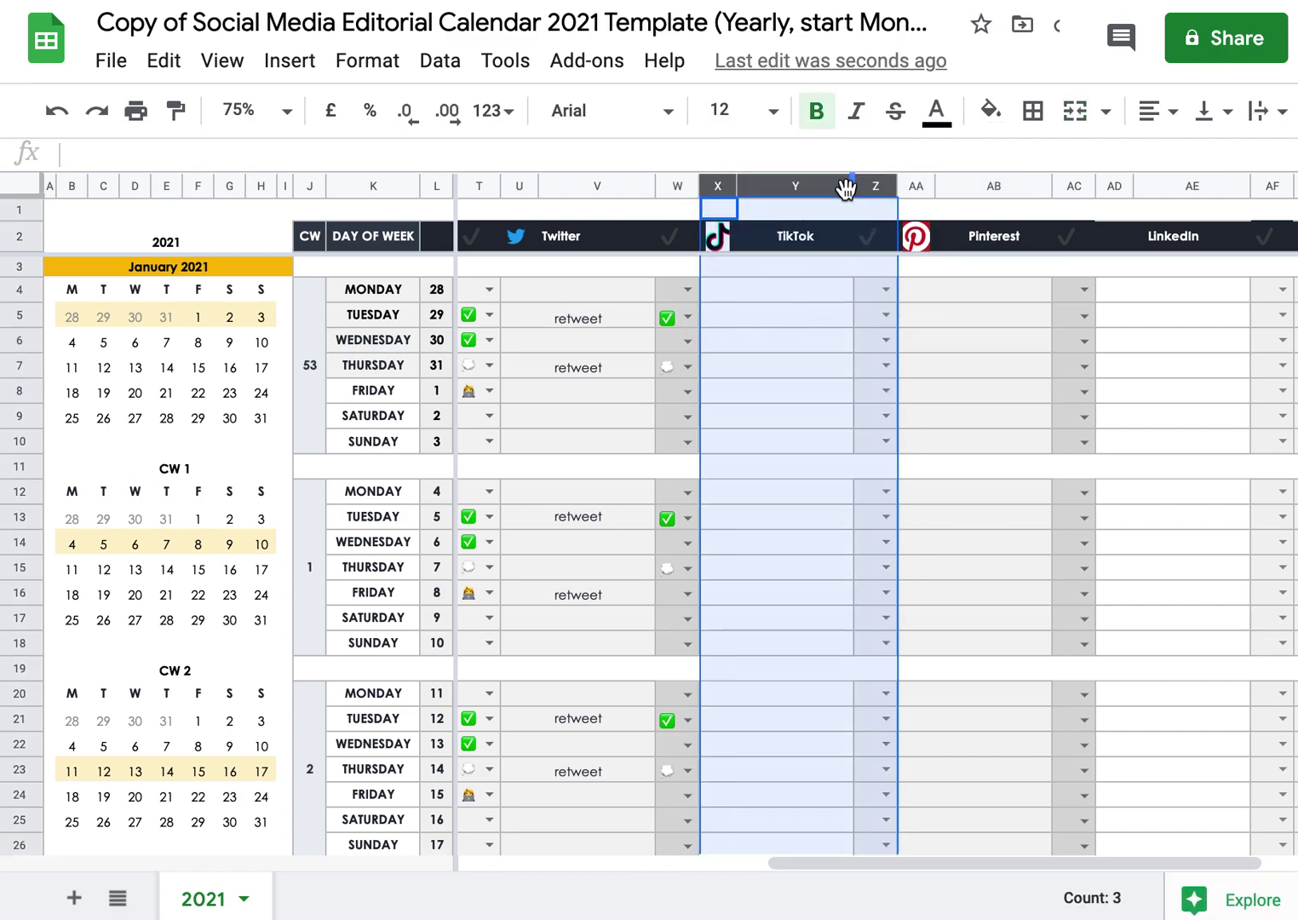
{"action": "right_click", "coordinate": [784, 186]}
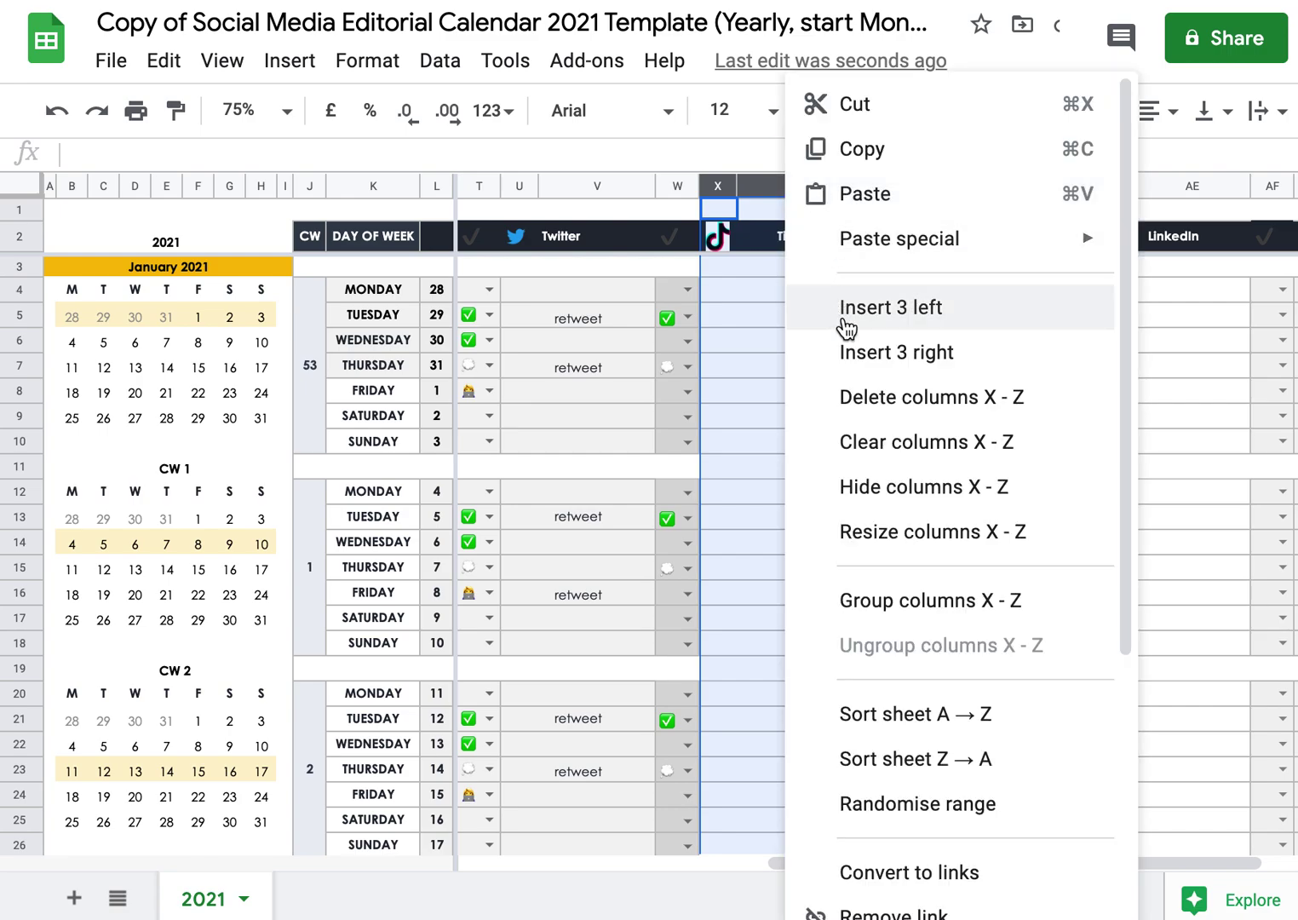
{"action": "left_click", "coordinate": [866, 362]}
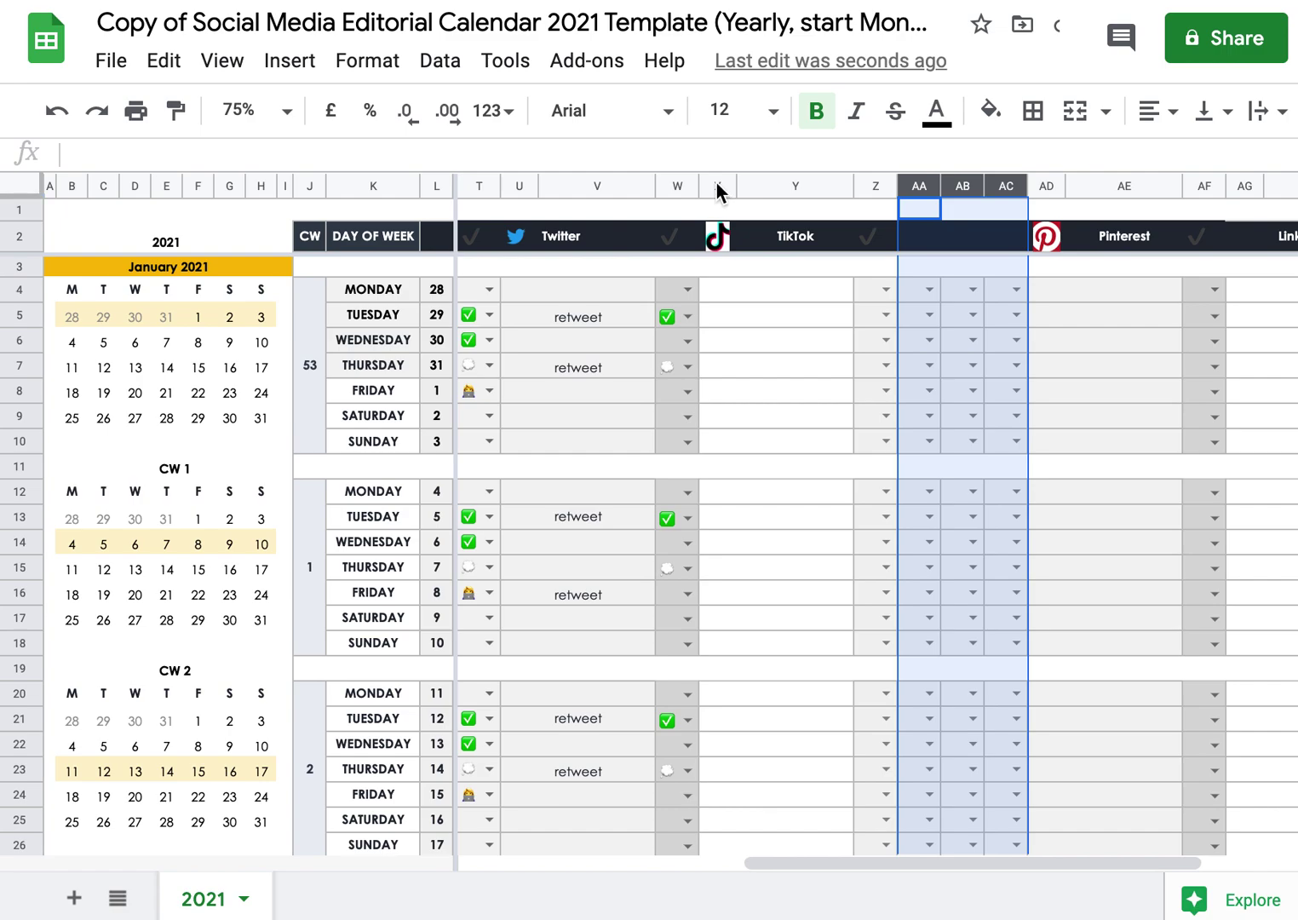
Copy the TikTok block X–Z and paste it into the new columns AA–AC
{"action": "left_click_drag", "start_coordinate": [717, 181], "coordinate": [816, 183]}
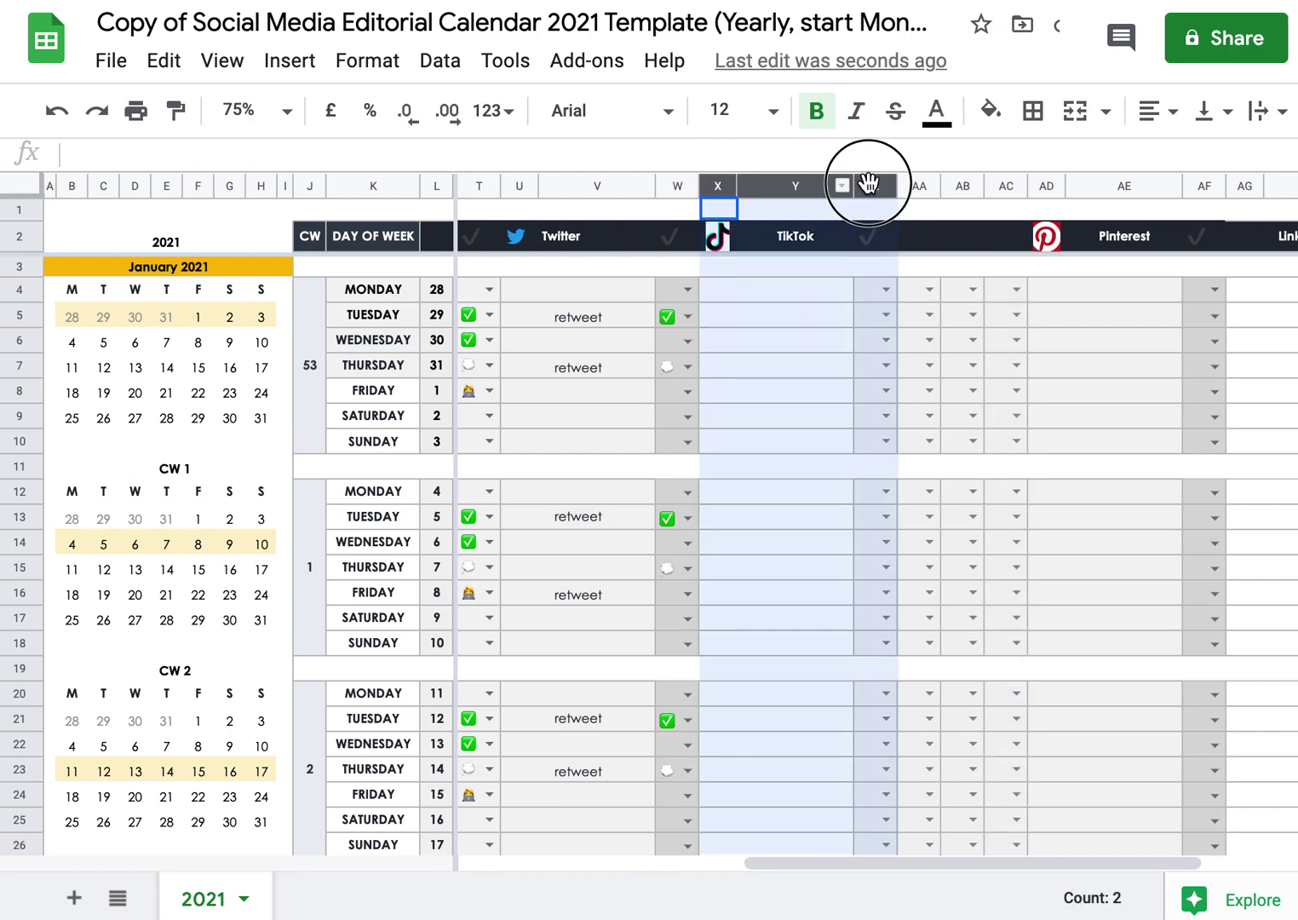
{"action": "left_click_drag", "start_coordinate": [868, 182], "coordinate": [873, 180]}
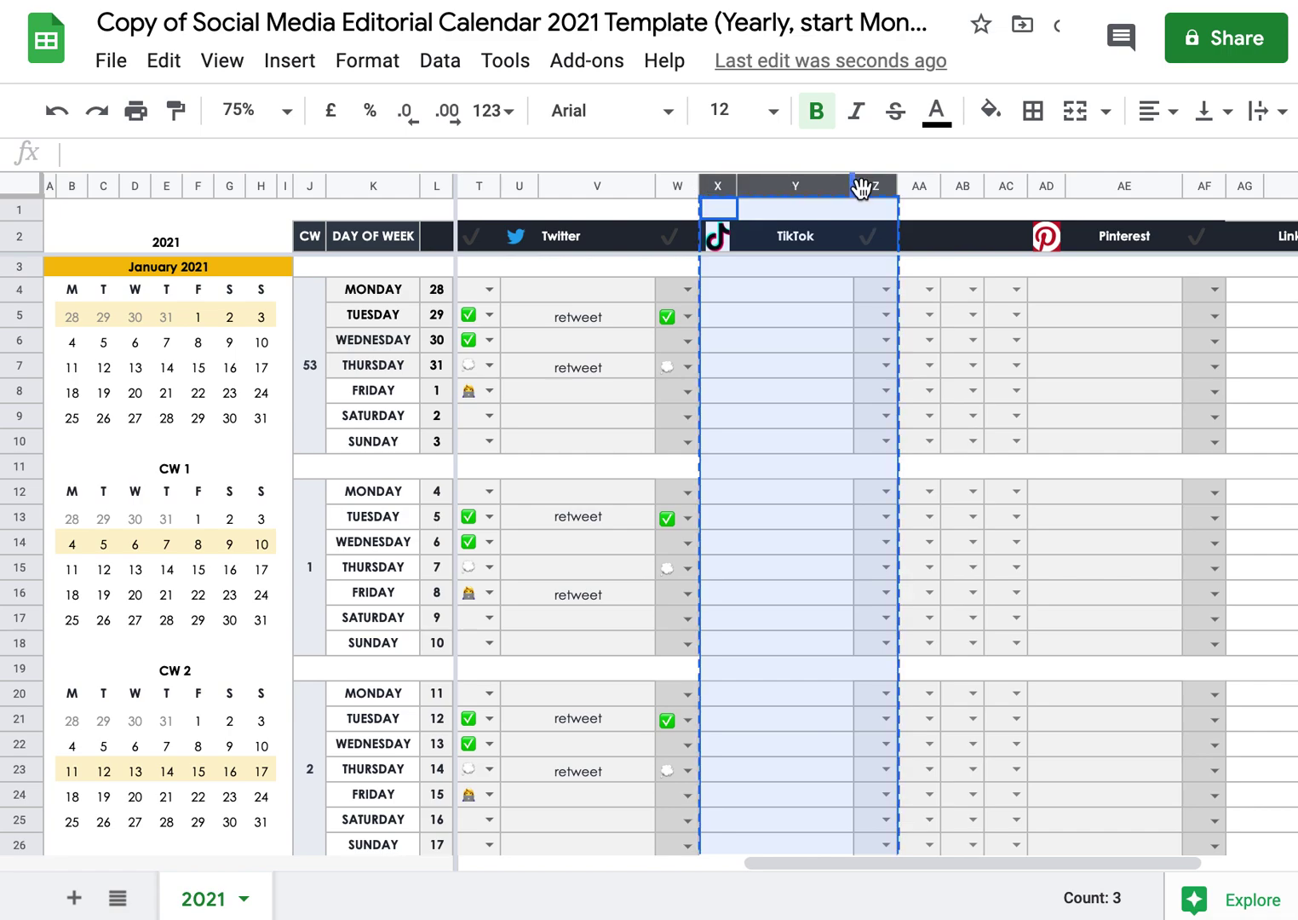
{"action": "left_click", "coordinate": [869, 208]}
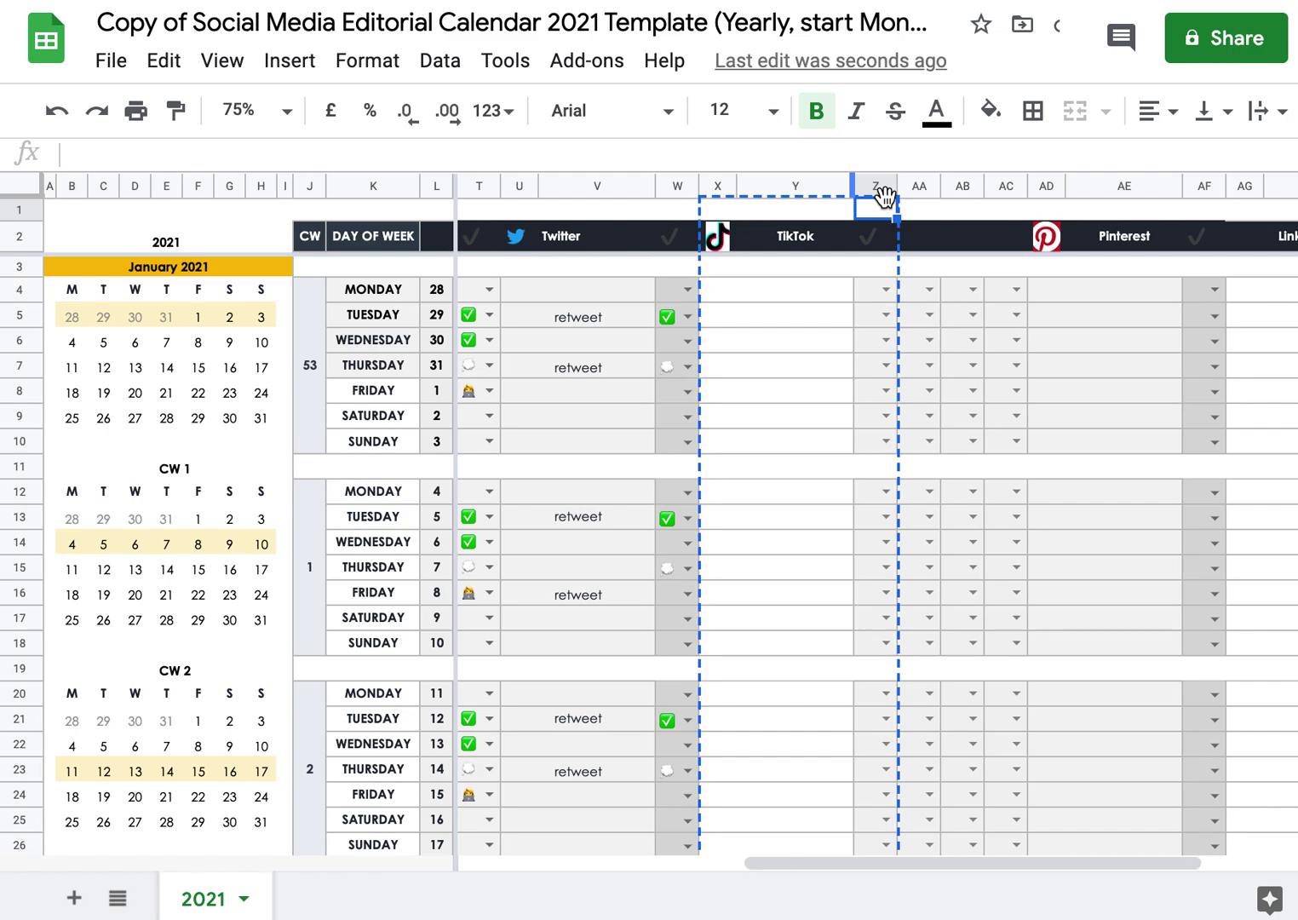
{"action": "left_click", "coordinate": [917, 202]}
{"action": "left_click", "coordinate": [919, 184]}
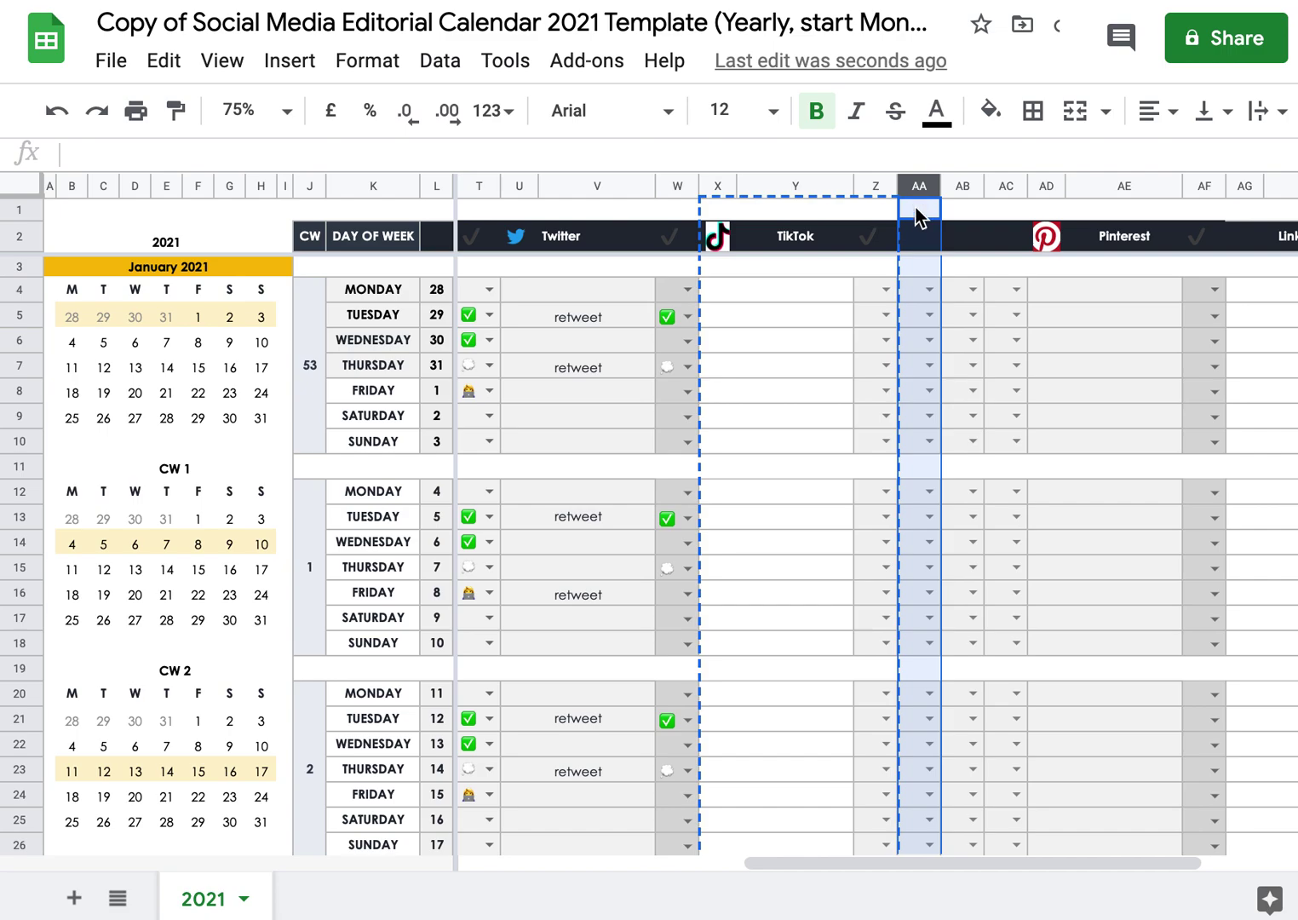
{"action": "left_click", "coordinate": [918, 217]}
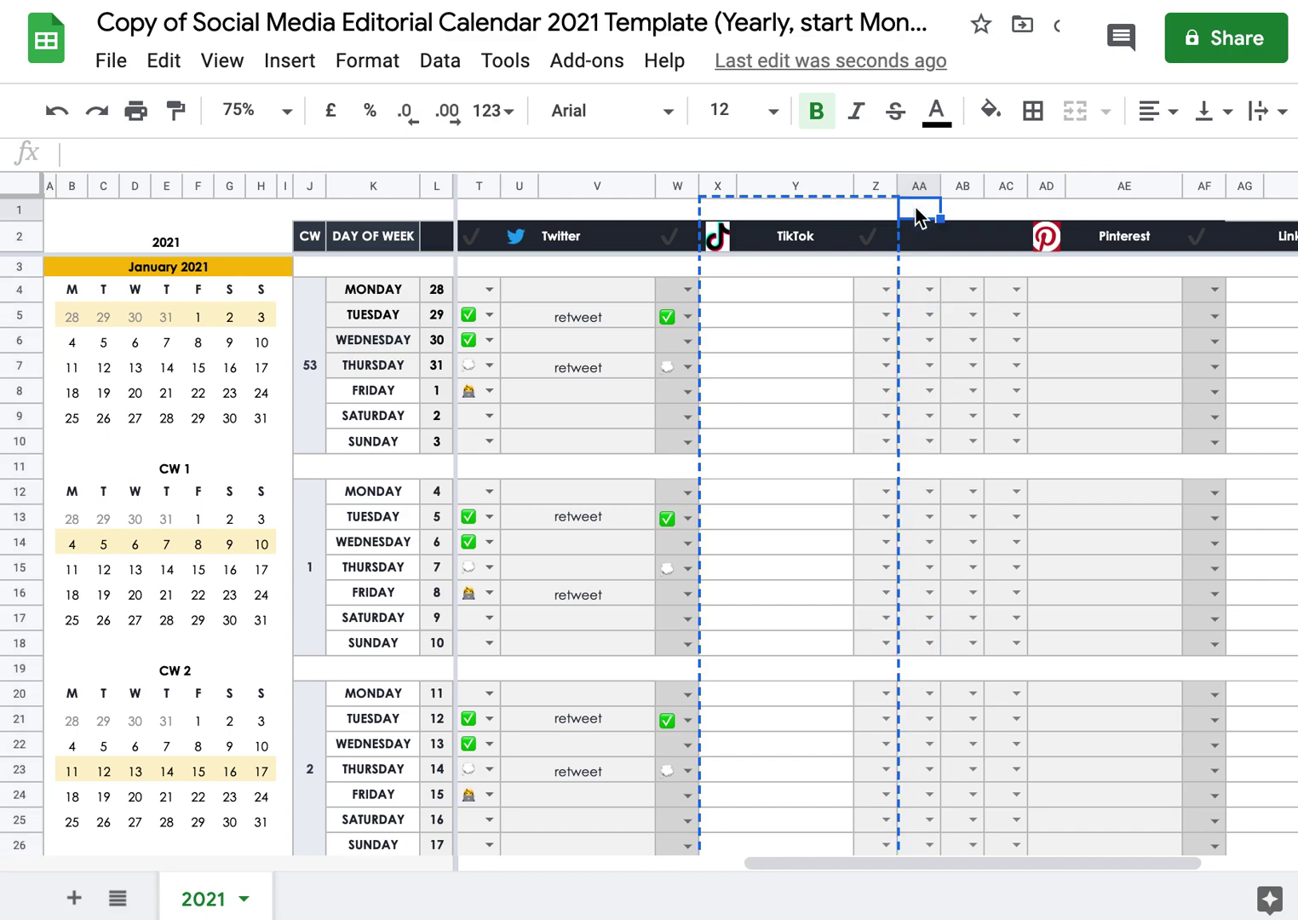
{"action": "key", "text": "ctrl+v"}
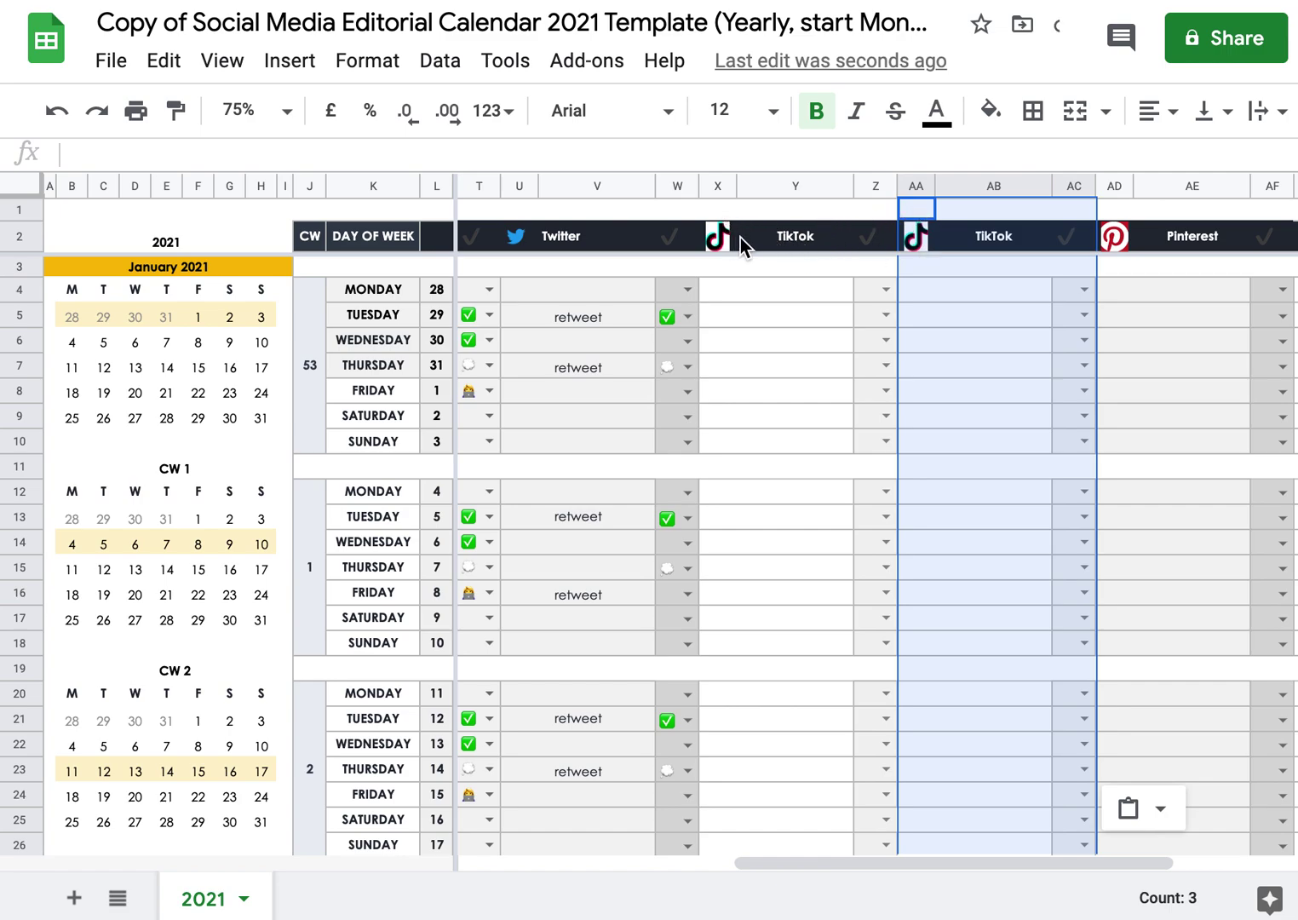
{"action": "left_click", "coordinate": [994, 238]}
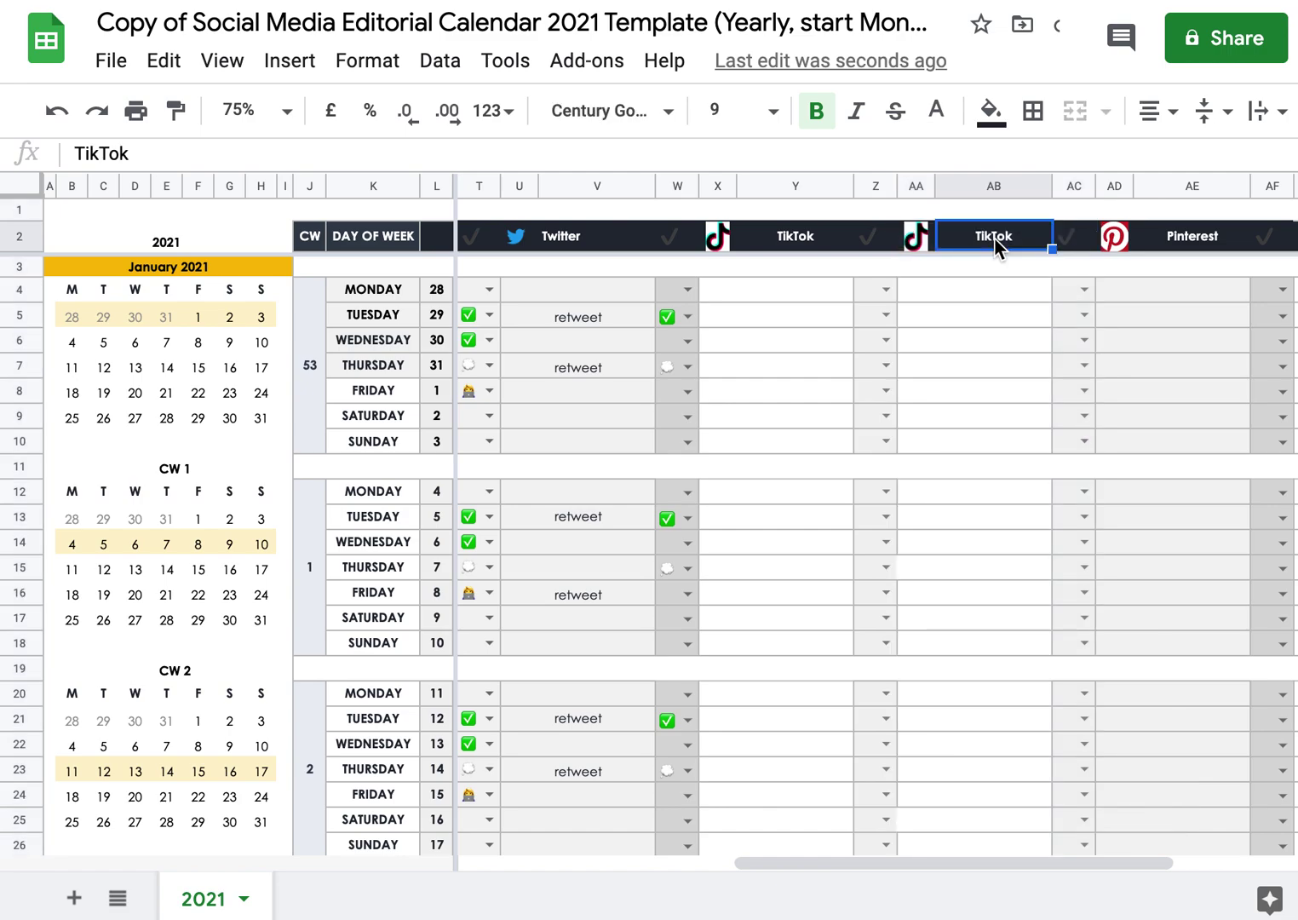
Rename the duplicate block's AB2 header from TikTok to Snapchat
{"action": "type", "text": "Snapchat"}
{"action": "key", "text": "Return"}
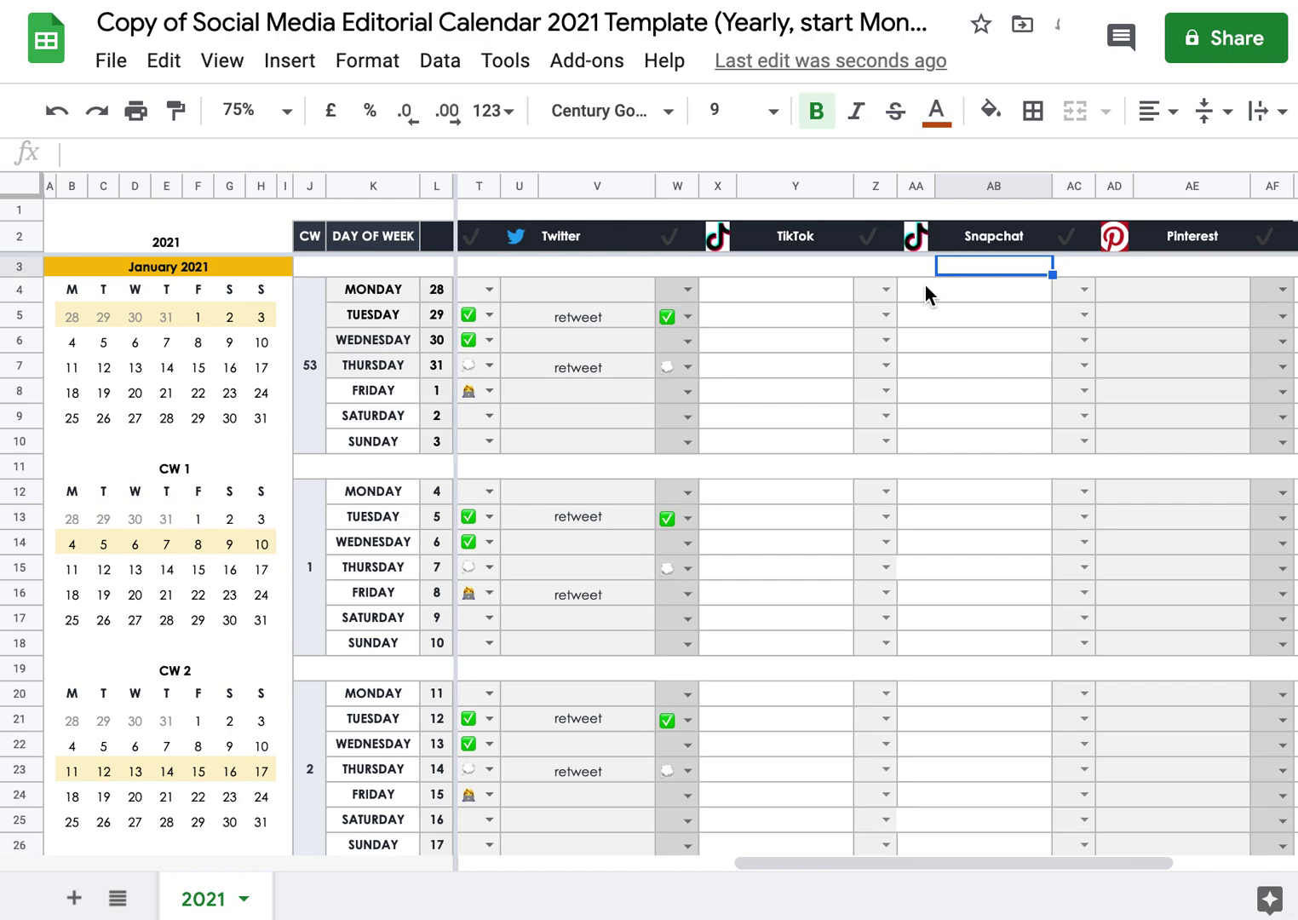
{"action": "left_click", "coordinate": [920, 243]}
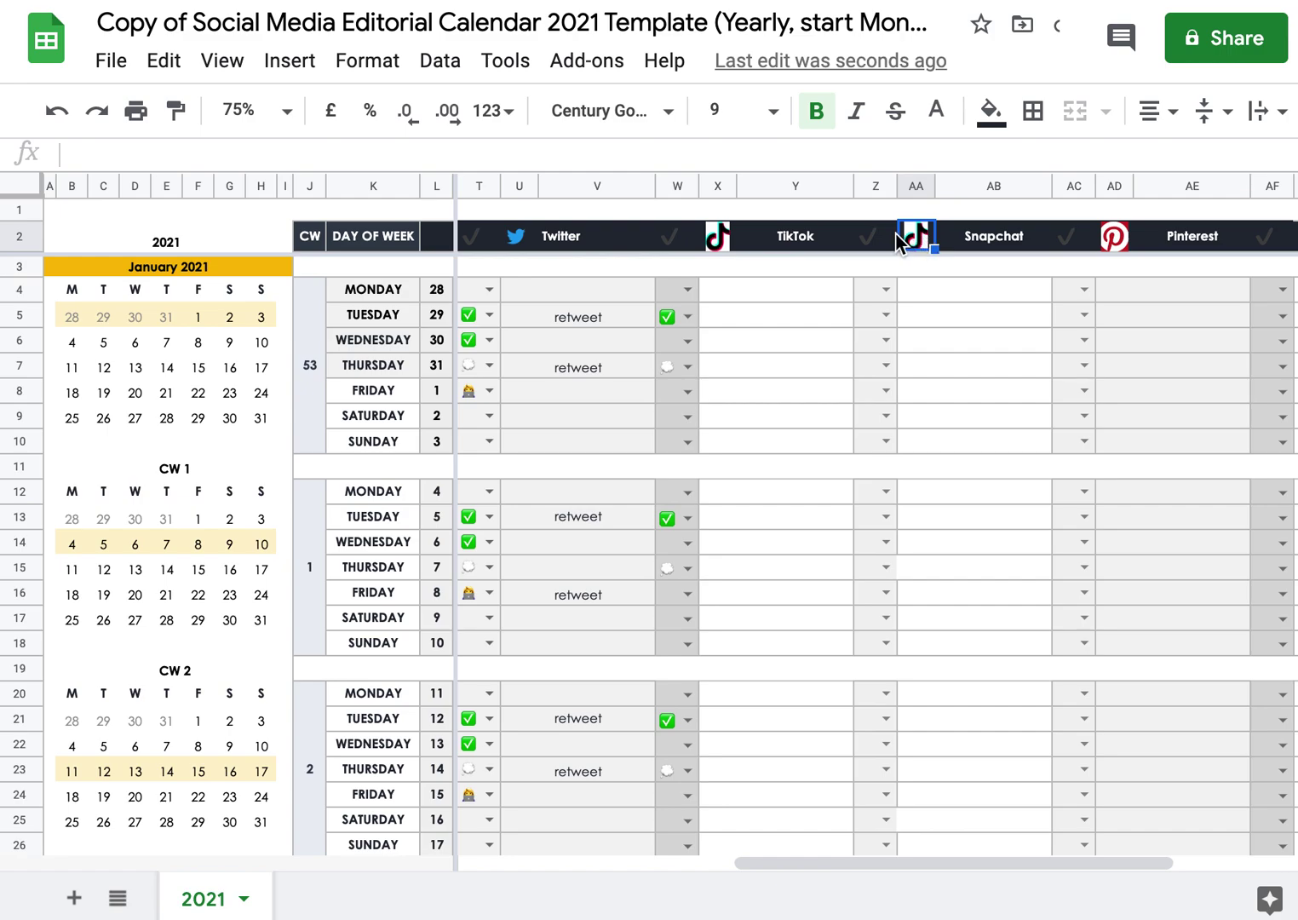
{"action": "scroll", "coordinate": [869, 237], "scroll_direction": "left", "scroll_amount": 10}
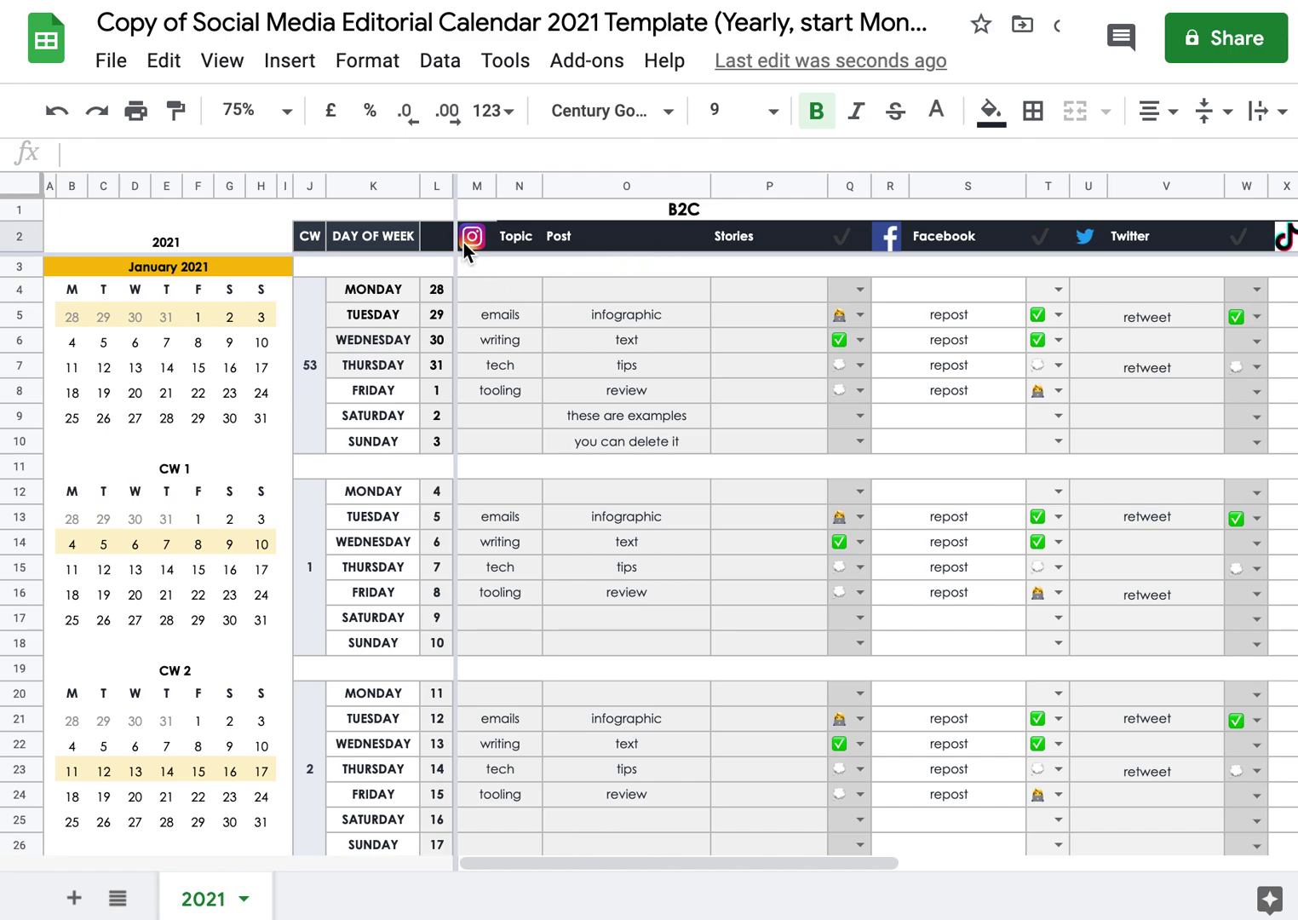
Swap the header logos so M2 shows the Facebook logo and R2 the Instagram logo
{"action": "left_click", "coordinate": [465, 243]}
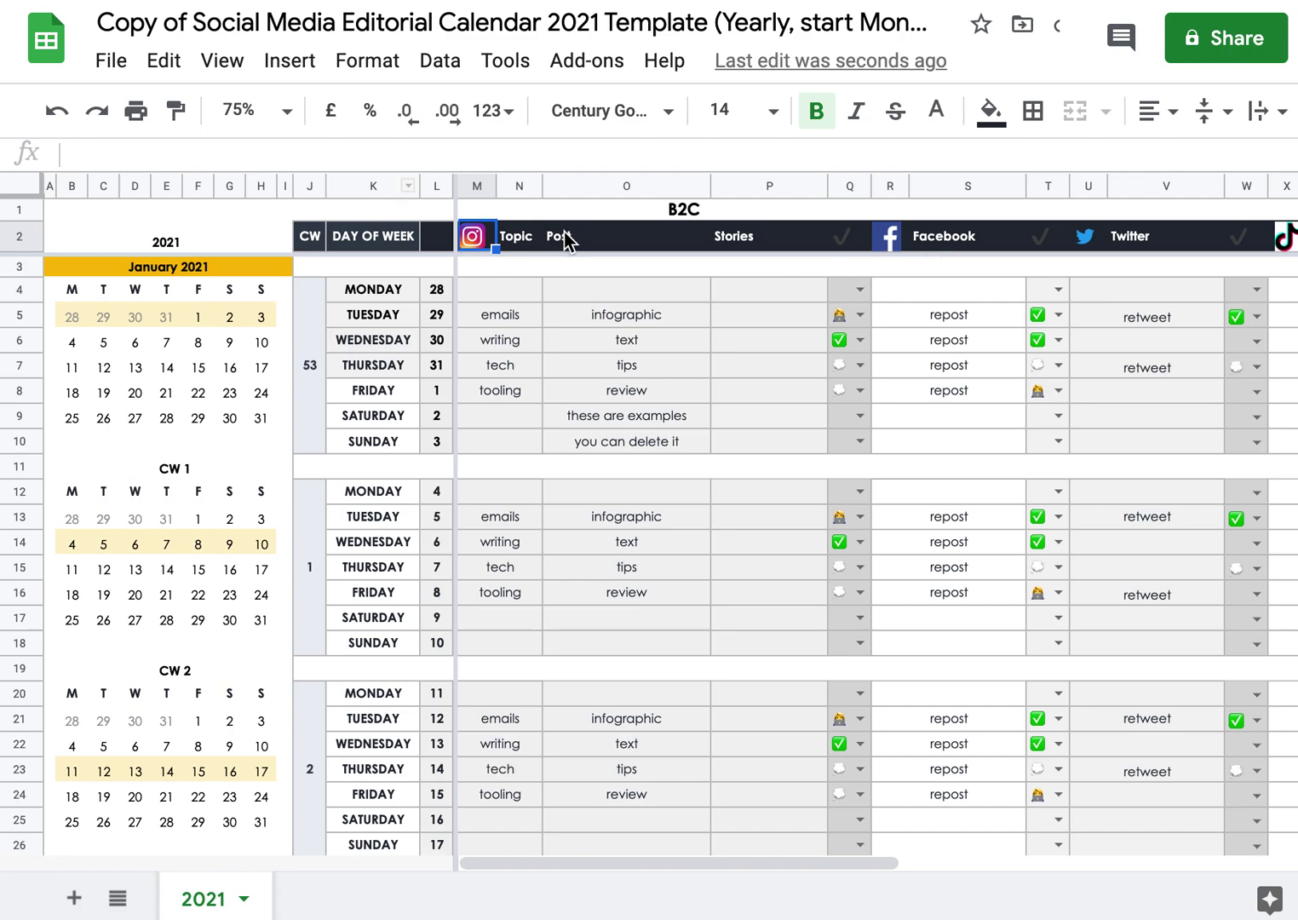
{"action": "left_click", "coordinate": [485, 239]}
{"action": "key", "text": "Right"}
{"action": "key", "text": "ctrl+v"}
{"action": "key", "text": "Right"}
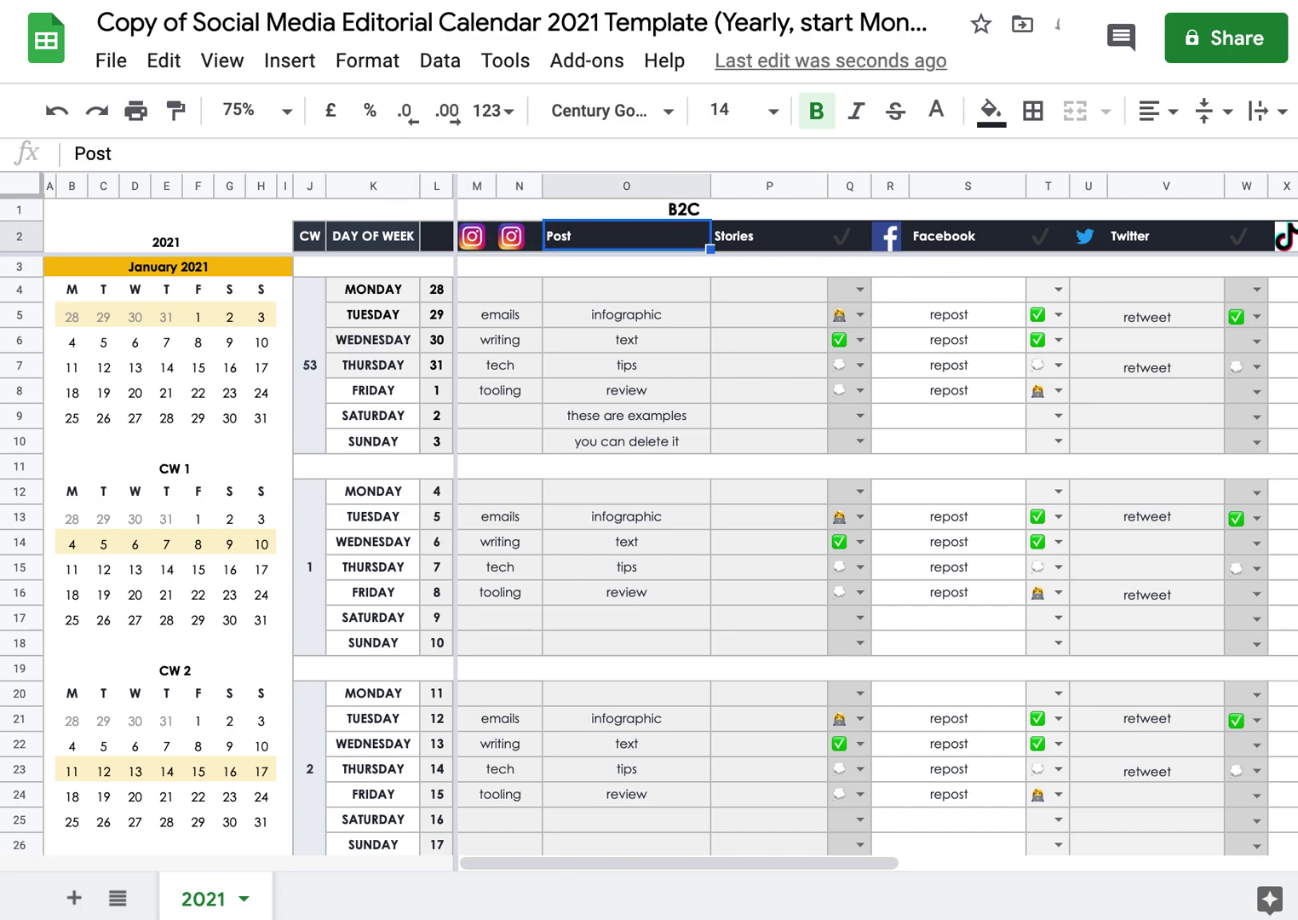
{"action": "key", "text": "Right"}
{"action": "key", "text": "Right"}
{"action": "key", "text": "Right"}
{"action": "key", "text": "ctrl+c"}
{"action": "key", "text": "Left"}
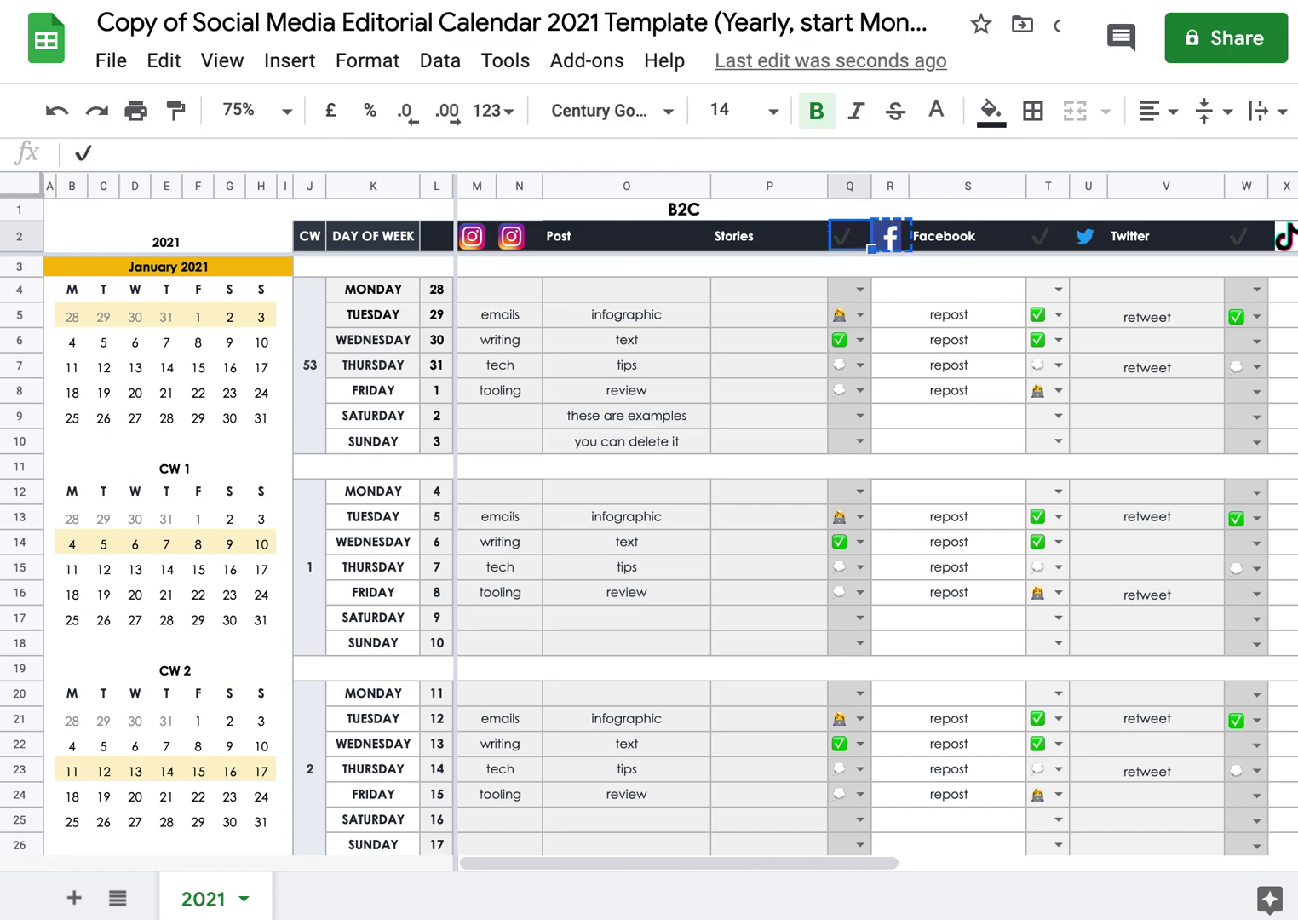
{"action": "key", "text": "Right"}
{"action": "key", "text": "Left"}
{"action": "key", "text": "Left"}
{"action": "key", "text": "Left"}
{"action": "key", "text": "Left"}
{"action": "key", "text": "Left"}
{"action": "key", "text": "Left"}
{"action": "key", "text": "Right"}
{"action": "key", "text": "ctrl+v"}
{"action": "key", "text": "Right"}
{"action": "key", "text": "ctrl+c"}
{"action": "key", "text": "Right"}
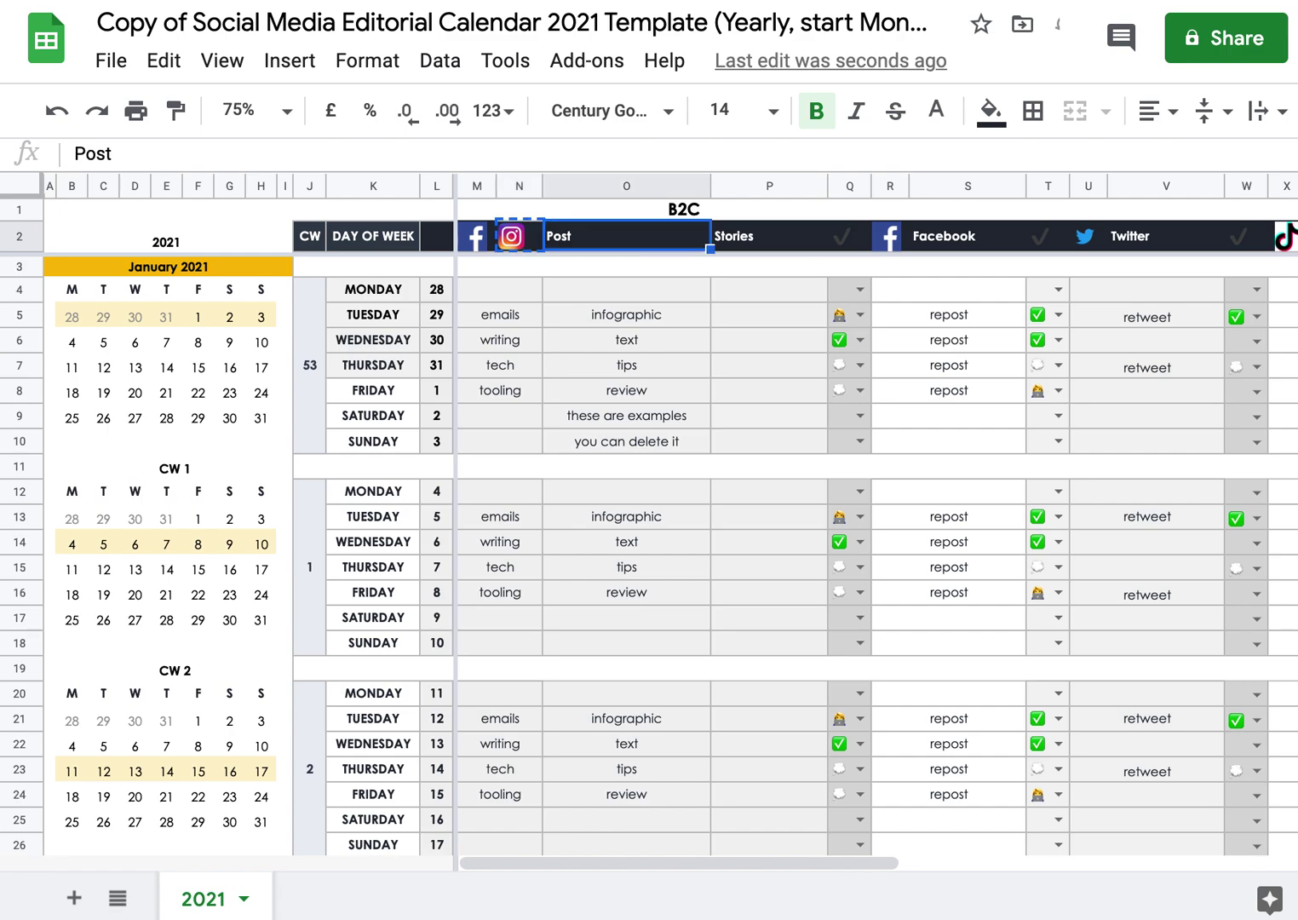
{"action": "key", "text": "Right"}
{"action": "key", "text": "Right"}
{"action": "key", "text": "Right"}
{"action": "key", "text": "ctrl+v"}
{"action": "key", "text": "Left"}
{"action": "key", "text": "Left"}
{"action": "key", "text": "Left"}
{"action": "key", "text": "Left"}
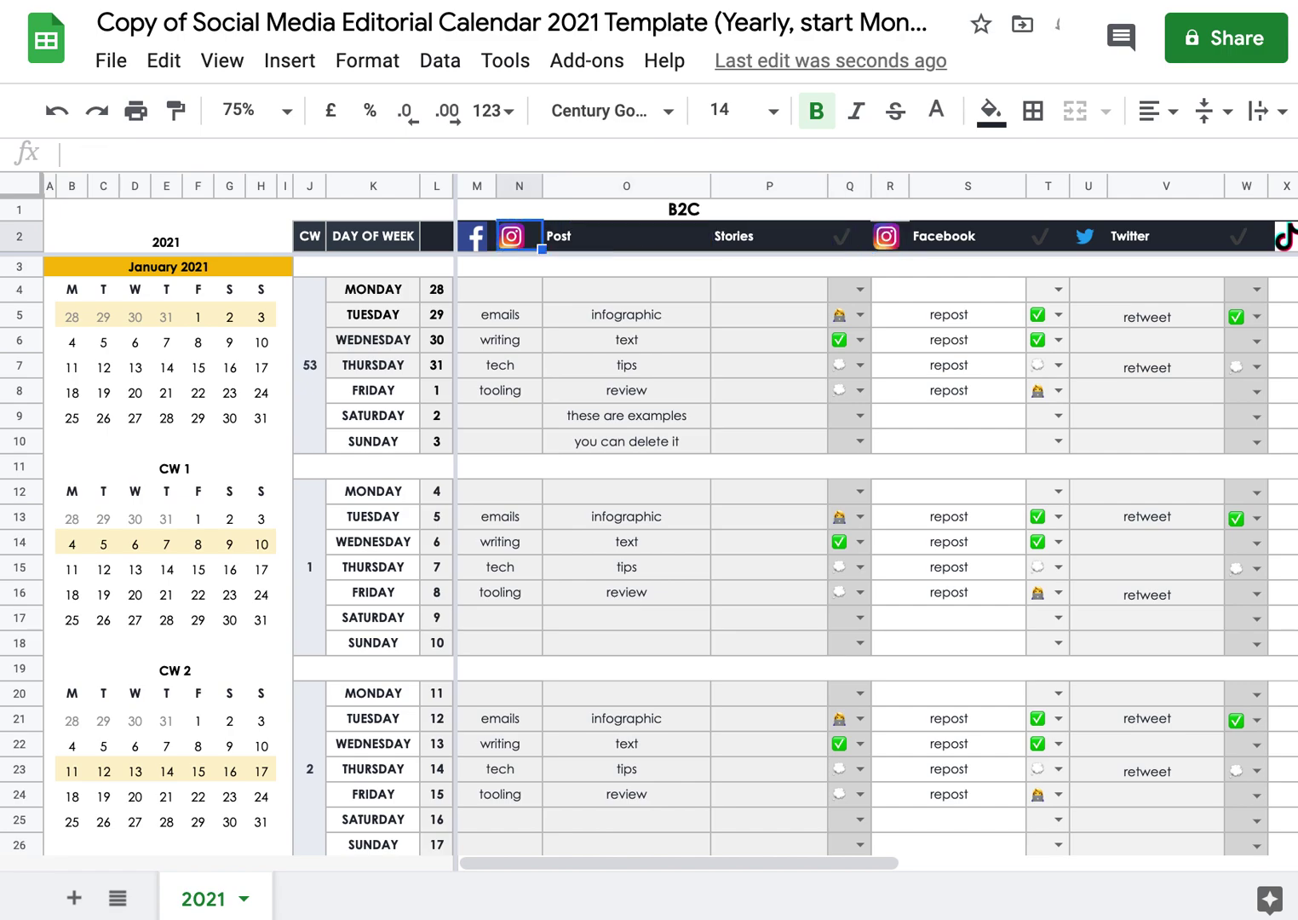
{"action": "key", "text": "Delete"}
{"action": "key", "text": "Right"}
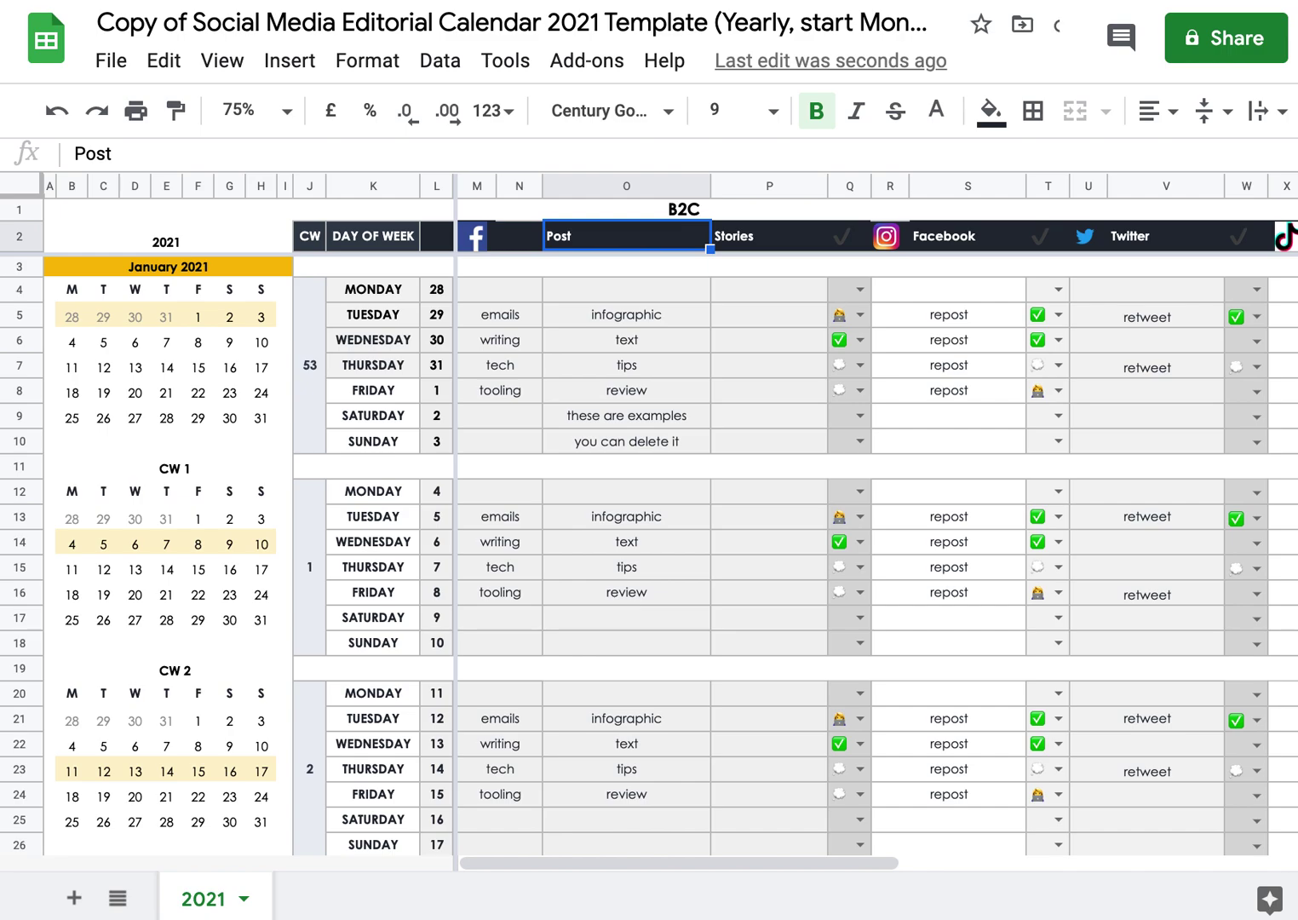
Rename the first platform header to FB and the second to Instagram
{"action": "type", "text": "FB"}
{"action": "left_click", "coordinate": [968, 236]}
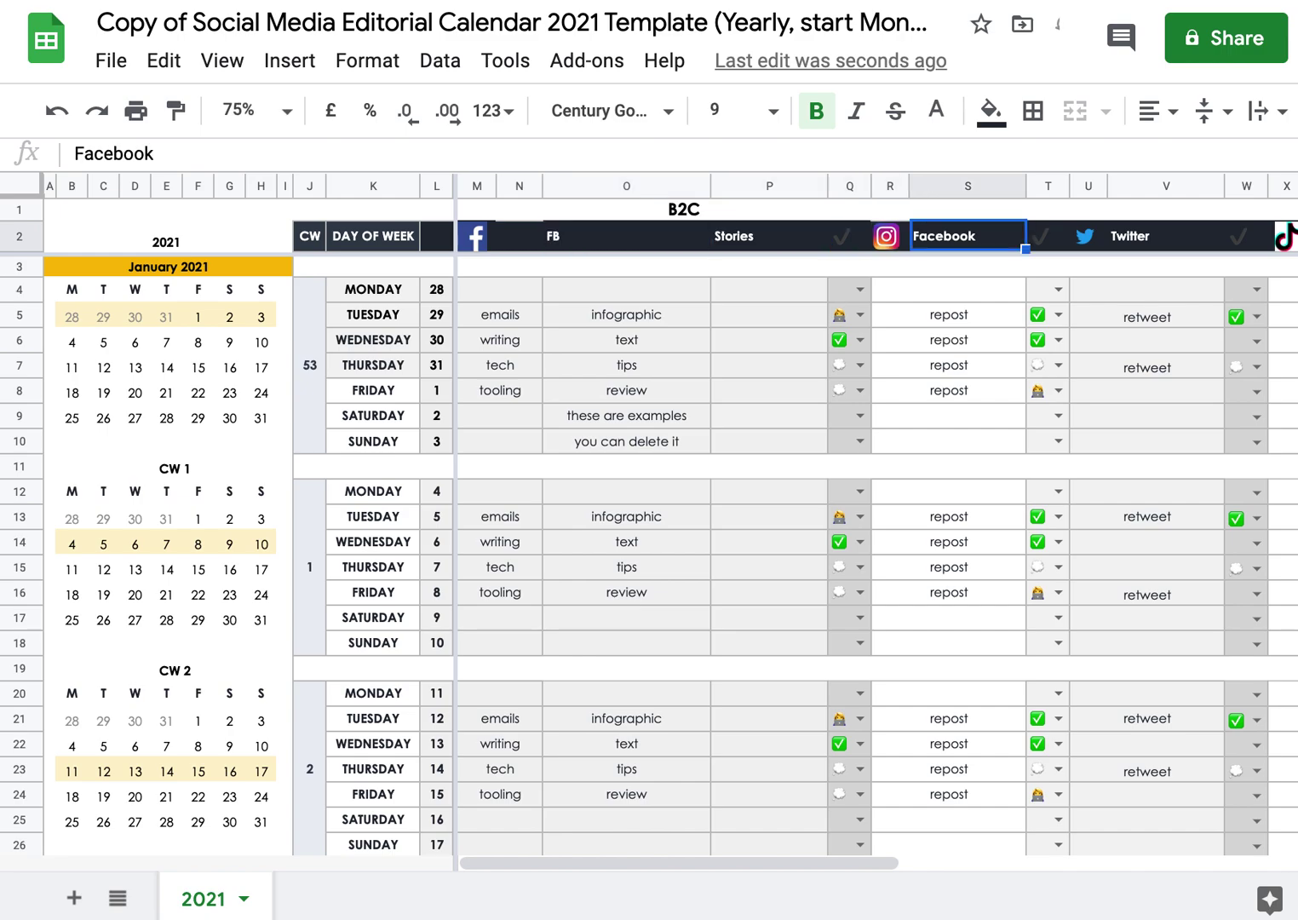
{"action": "type", "text": "Instagram"}
{"action": "key", "text": "Return"}
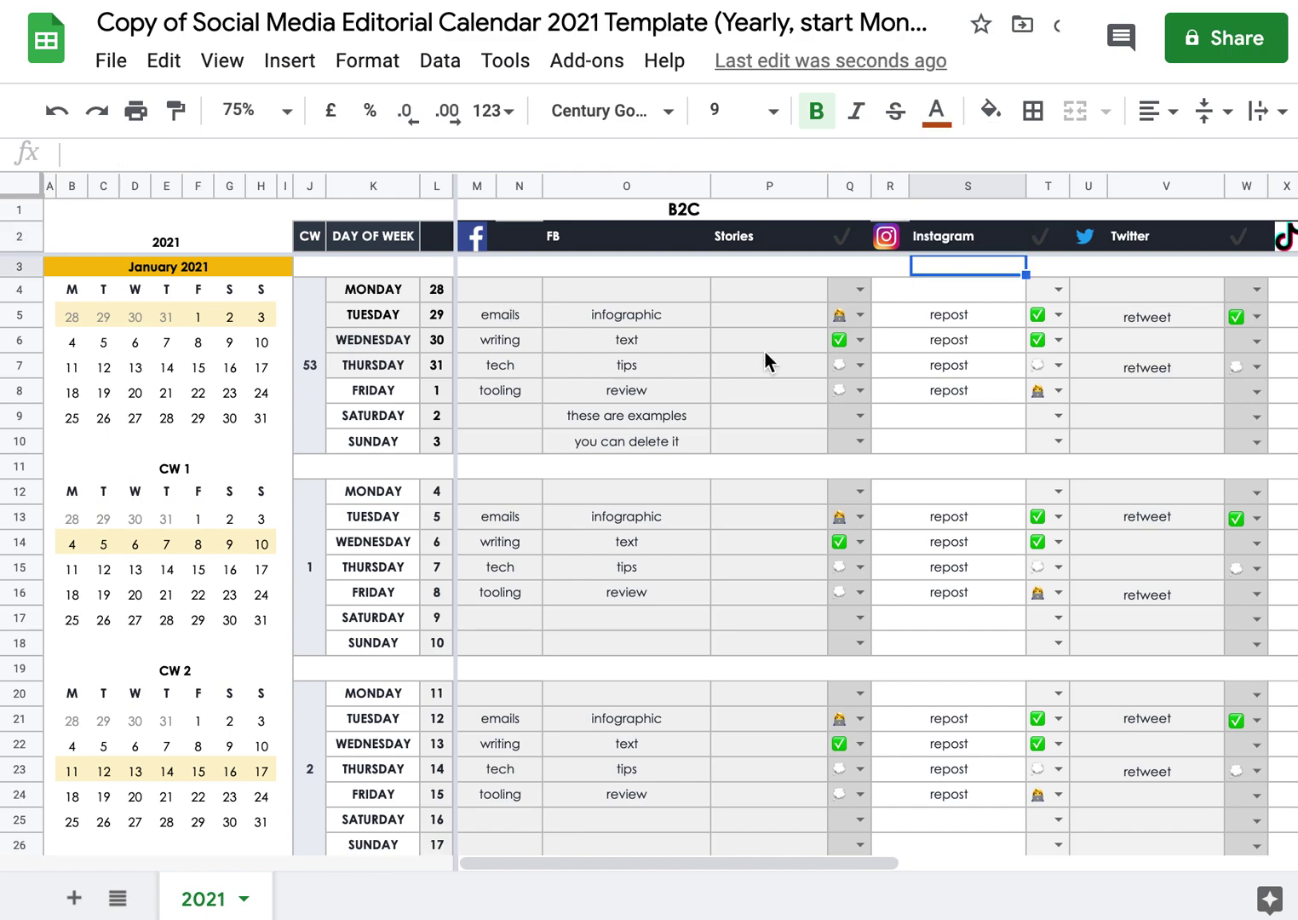
{"action": "scroll", "coordinate": [764, 361], "scroll_direction": "right", "scroll_amount": 10}
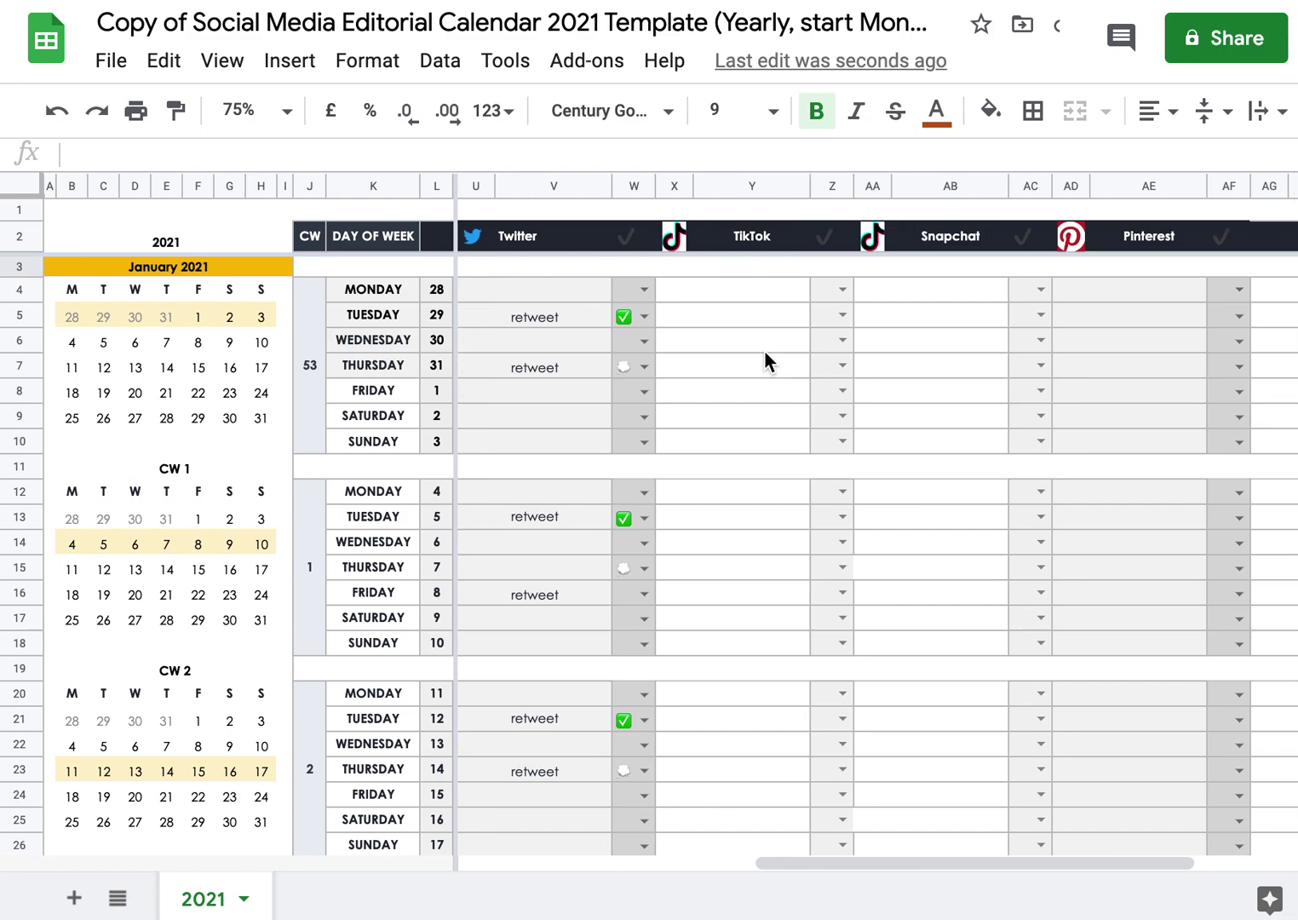
In CW 3, set the speech-bubble status for Tuesday 19, Thursday 21 and Saturday 23
{"action": "scroll", "coordinate": [765, 354], "scroll_direction": "left", "scroll_amount": 5}
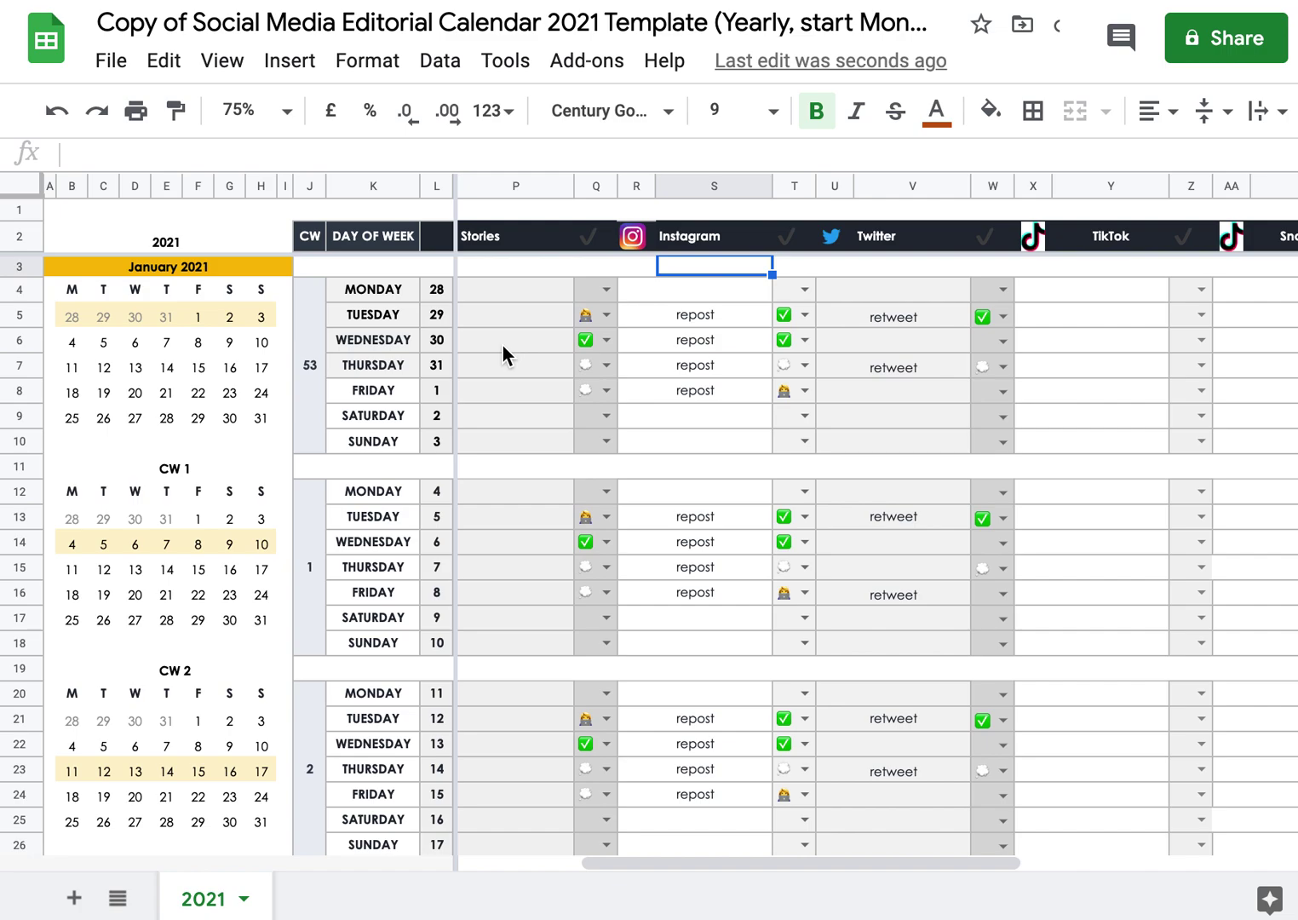
{"action": "scroll", "coordinate": [505, 353], "scroll_direction": "down", "scroll_amount": 2}
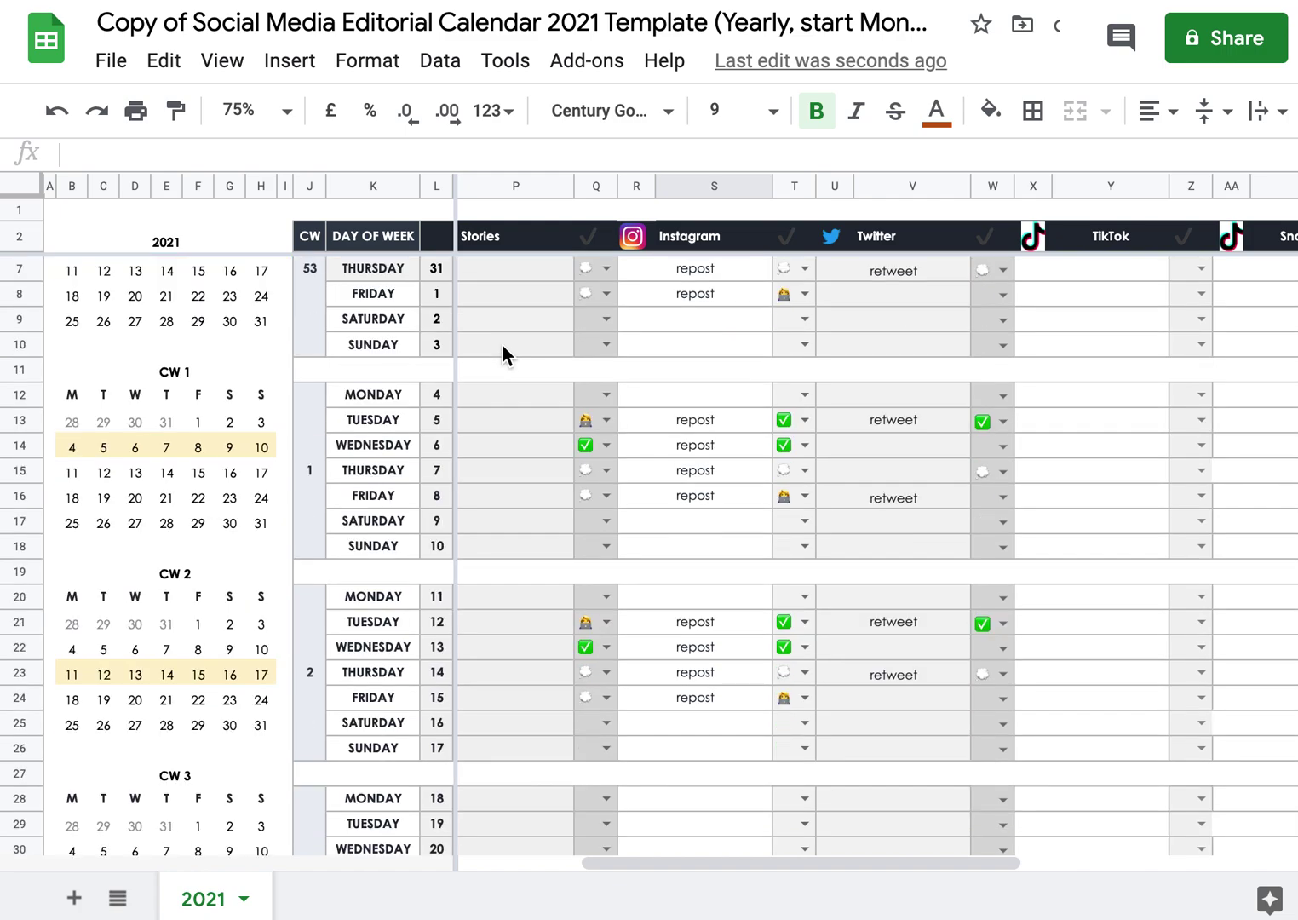
{"action": "scroll", "coordinate": [502, 349], "scroll_direction": "down", "scroll_amount": 10}
{"action": "scroll", "coordinate": [502, 349], "scroll_direction": "left", "scroll_amount": 5}
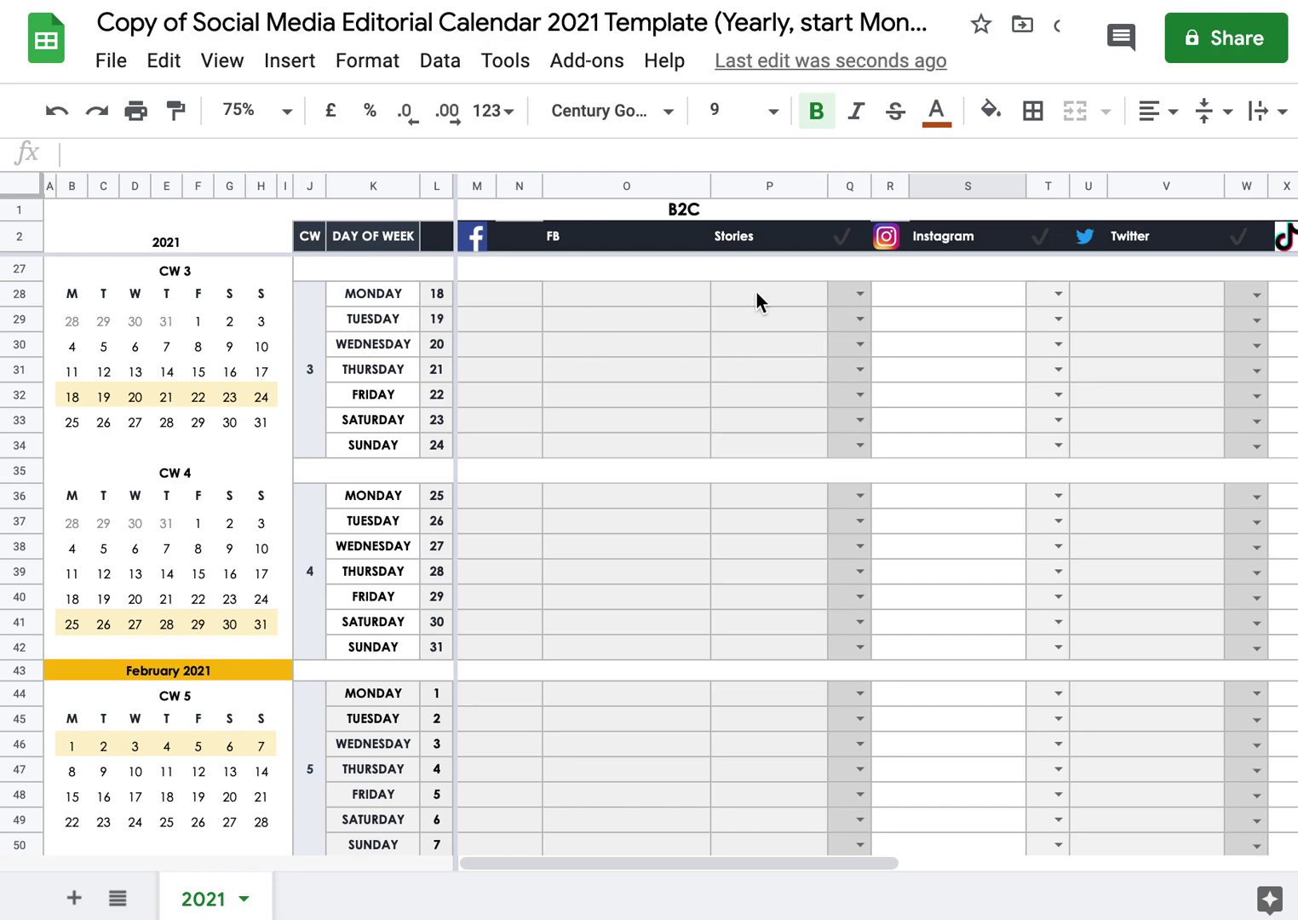
{"action": "left_click", "coordinate": [856, 319]}
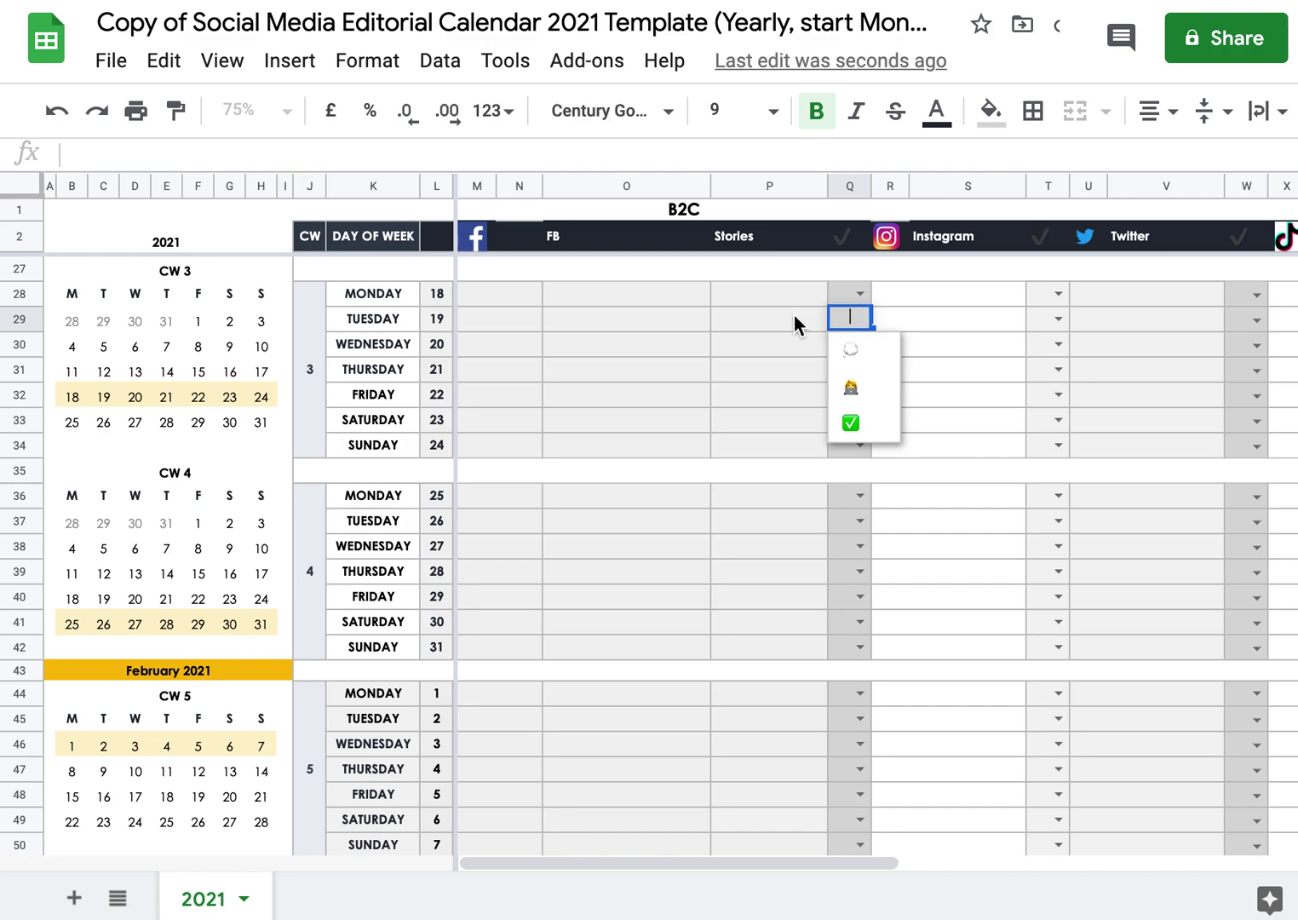
{"action": "left_click", "coordinate": [851, 350]}
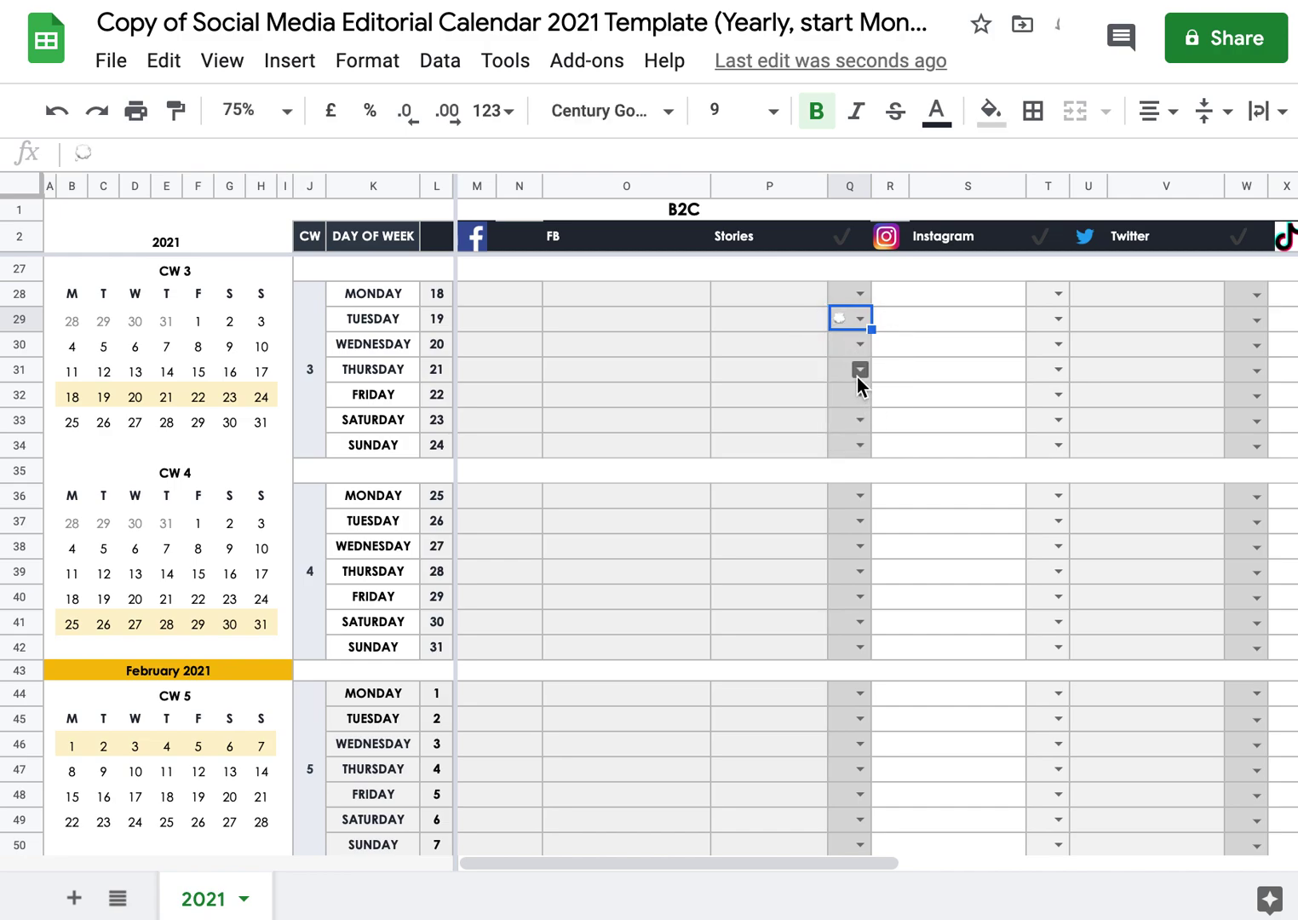
{"action": "left_click", "coordinate": [857, 376]}
{"action": "left_click", "coordinate": [862, 402]}
{"action": "left_click", "coordinate": [862, 415]}
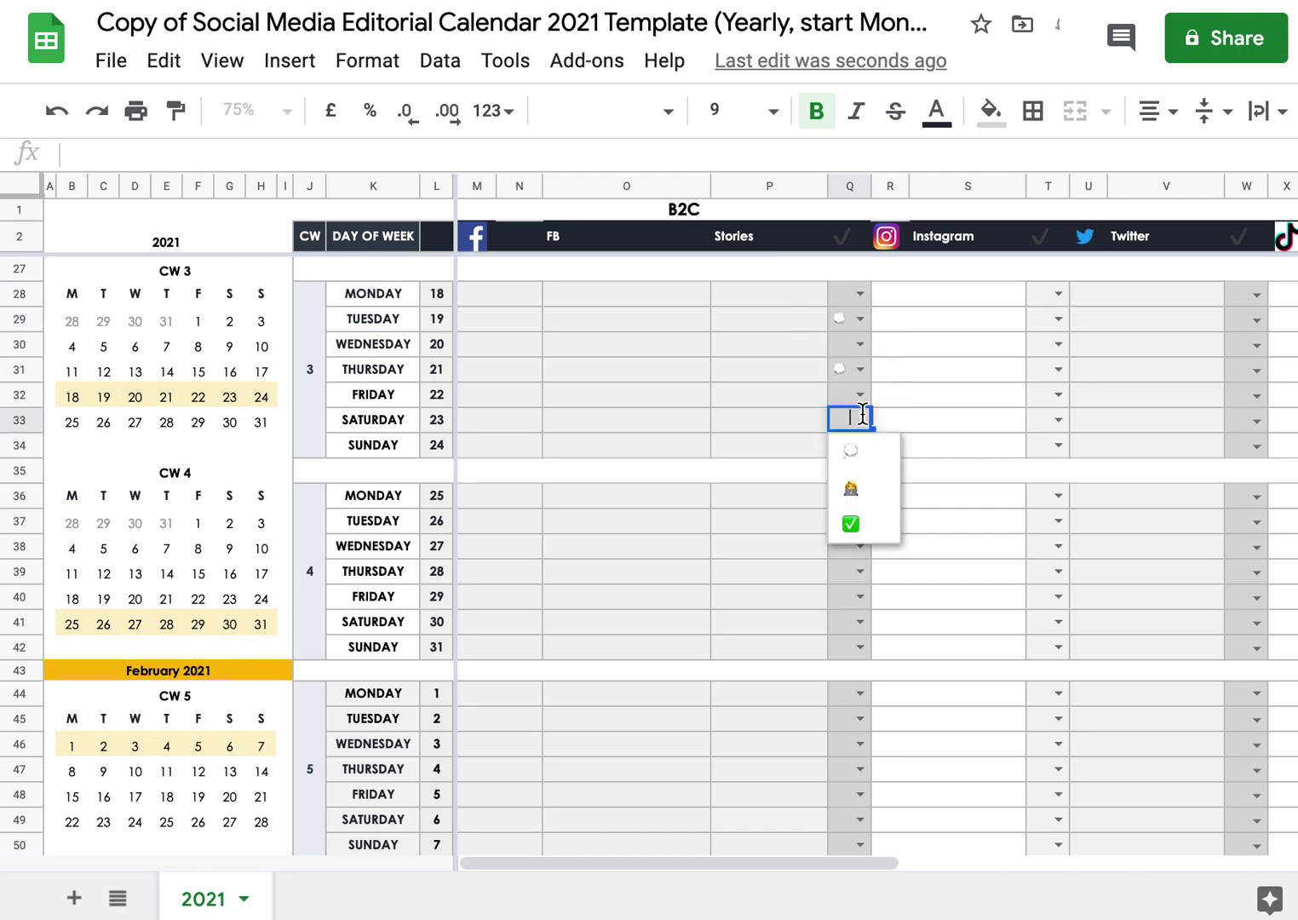
{"action": "left_click", "coordinate": [863, 450]}
Mark the FB cells for Tuesday 19, Thursday 21 and Saturday 23 with an x
{"action": "left_click", "coordinate": [636, 324]}
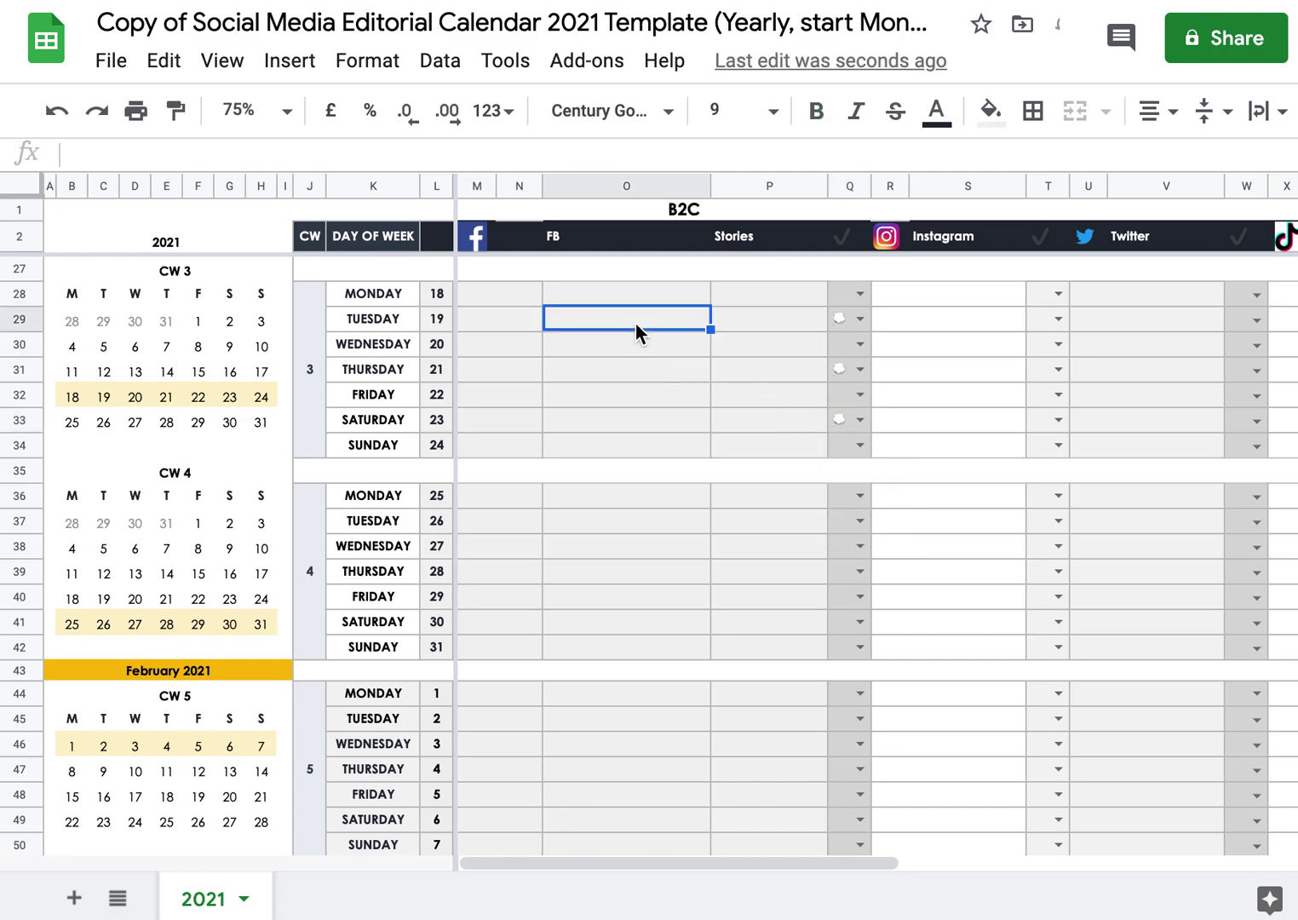
{"action": "type", "text": "x"}
{"action": "key", "text": "Down"}
{"action": "key", "text": "Down"}
{"action": "type", "text": "x"}
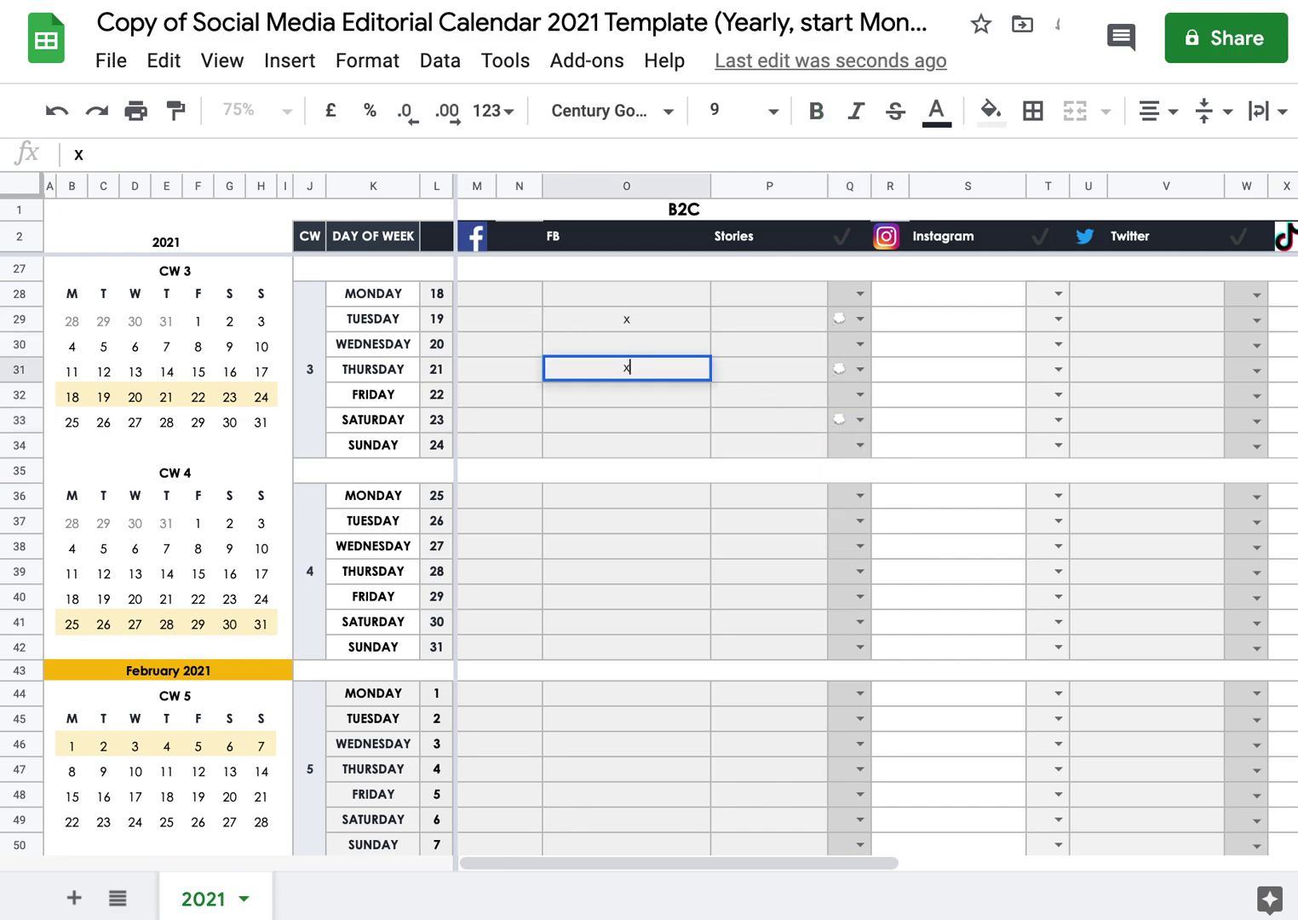
{"action": "key", "text": "Down"}
{"action": "key", "text": "Down"}
{"action": "type", "text": "x"}
{"action": "key", "text": "Left"}
{"action": "key", "text": "Left"}
{"action": "key", "text": "Left"}
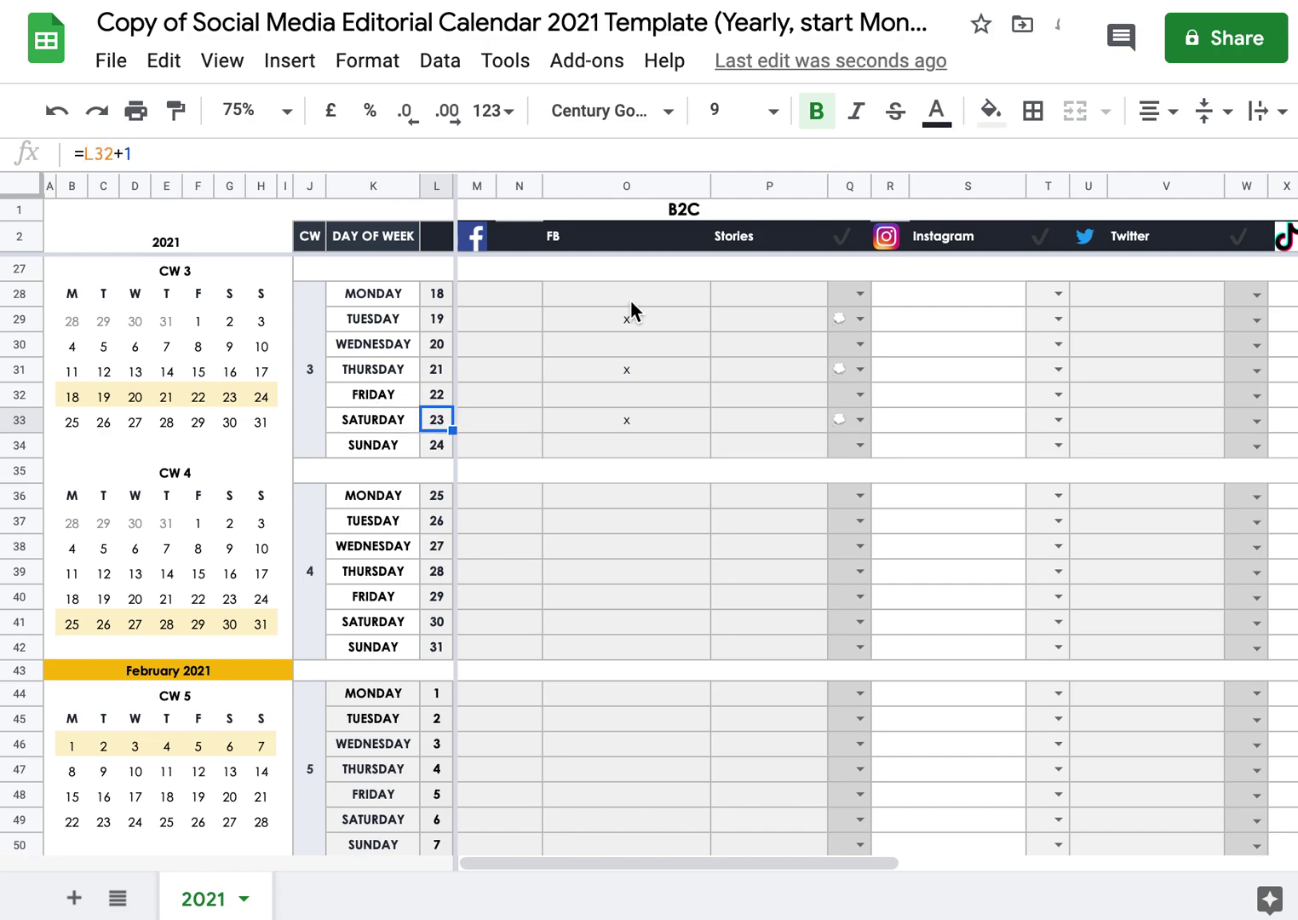
Fill dates 19, 21 and 23 (L29, L31, L33) with gold
{"action": "left_click", "coordinate": [435, 312]}
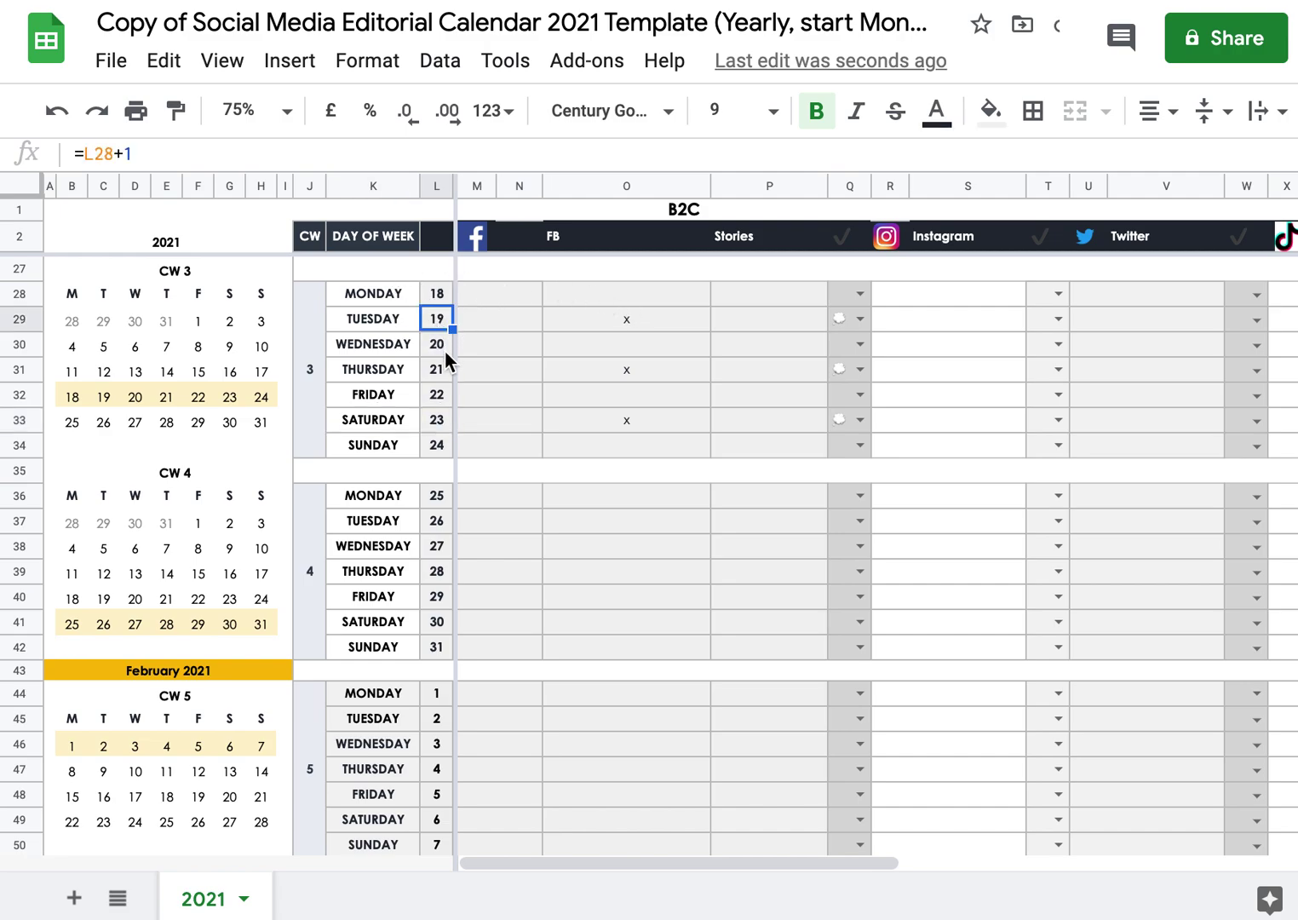
{"action": "left_click", "coordinate": [439, 375], "text": "super"}
{"action": "left_click", "coordinate": [440, 424], "text": "super"}
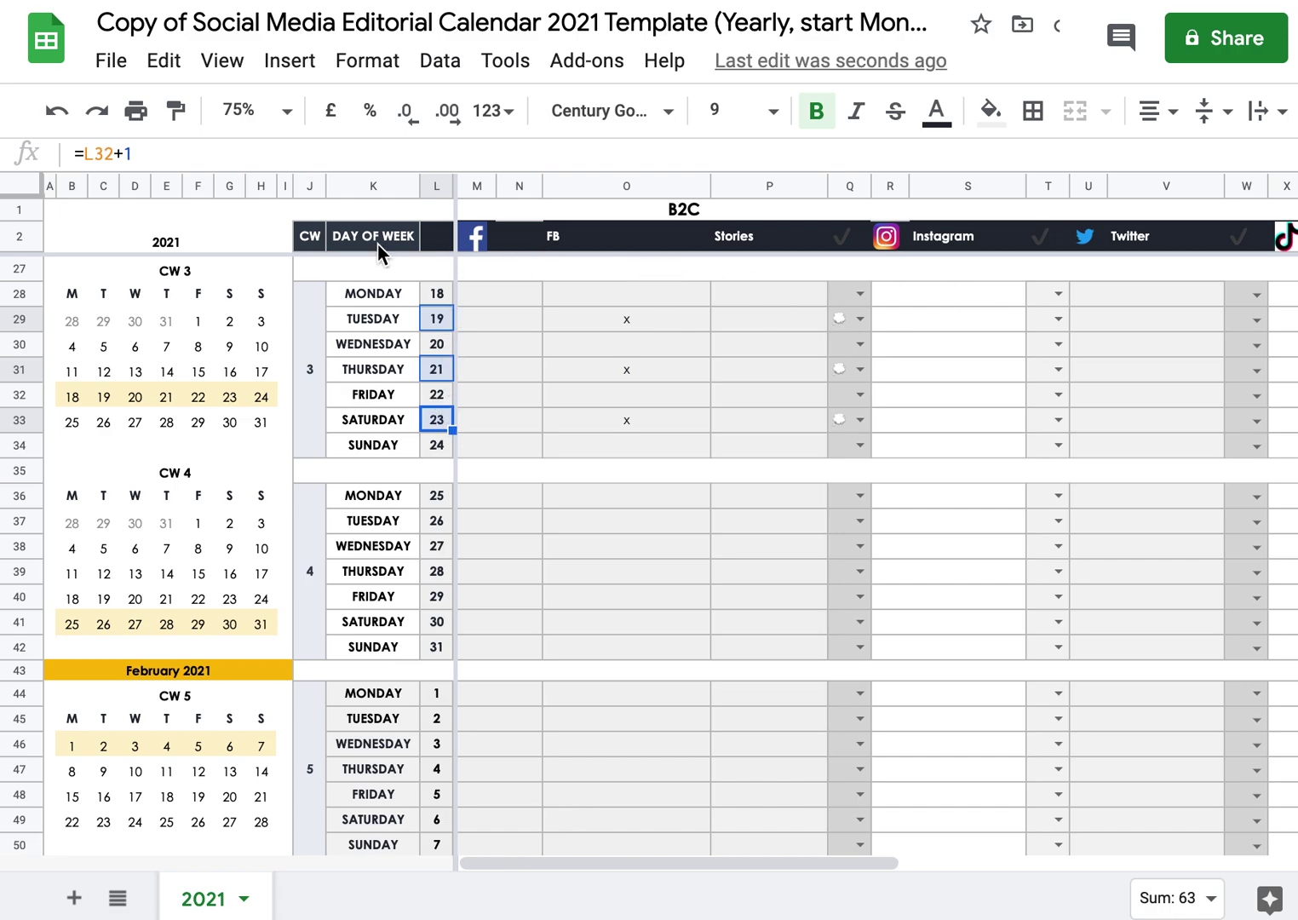
{"action": "left_click", "coordinate": [989, 115]}
{"action": "left_click", "coordinate": [1126, 499]}
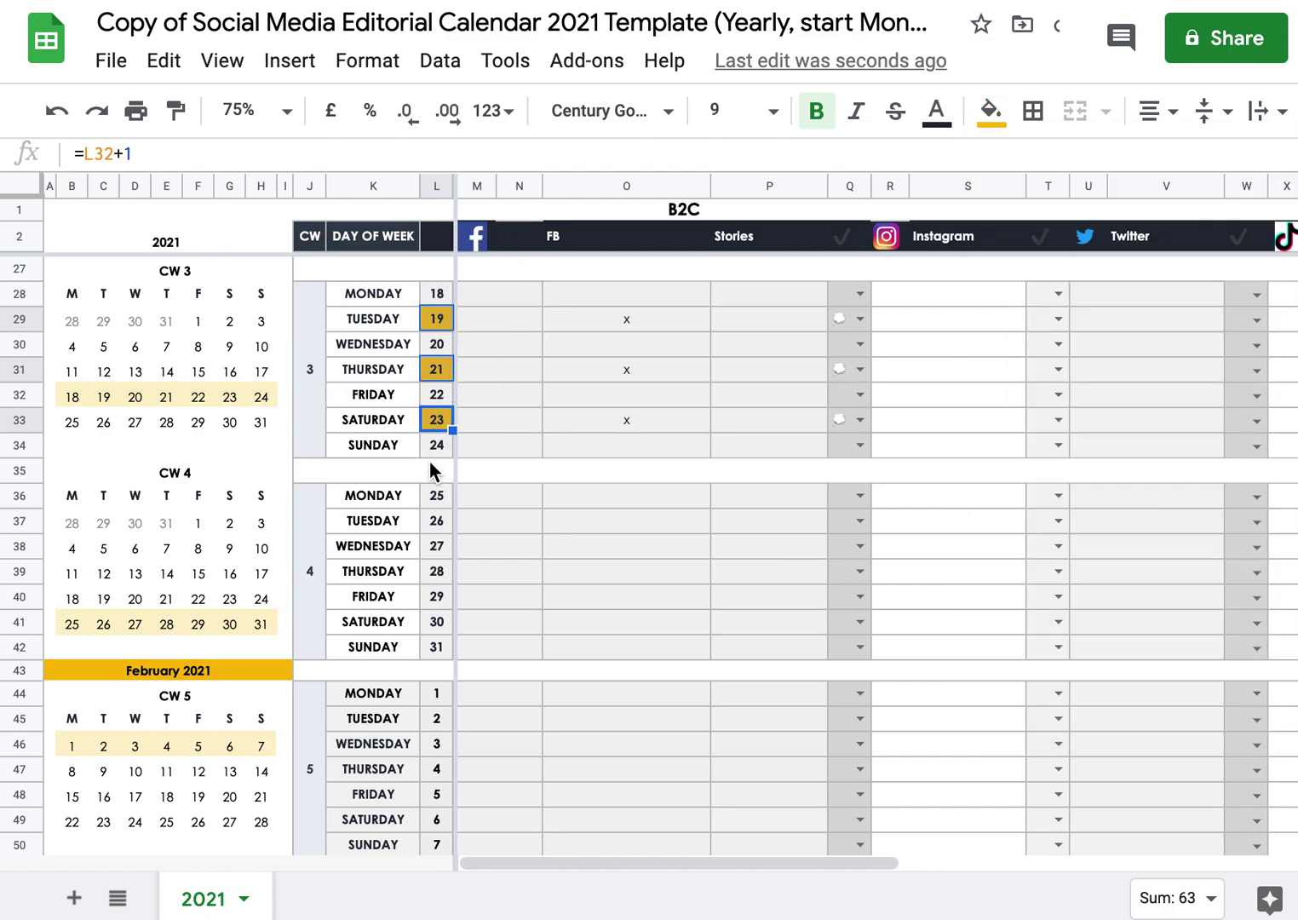
Fill dates 25, 27 and 29 with red
{"action": "left_click", "coordinate": [436, 495]}
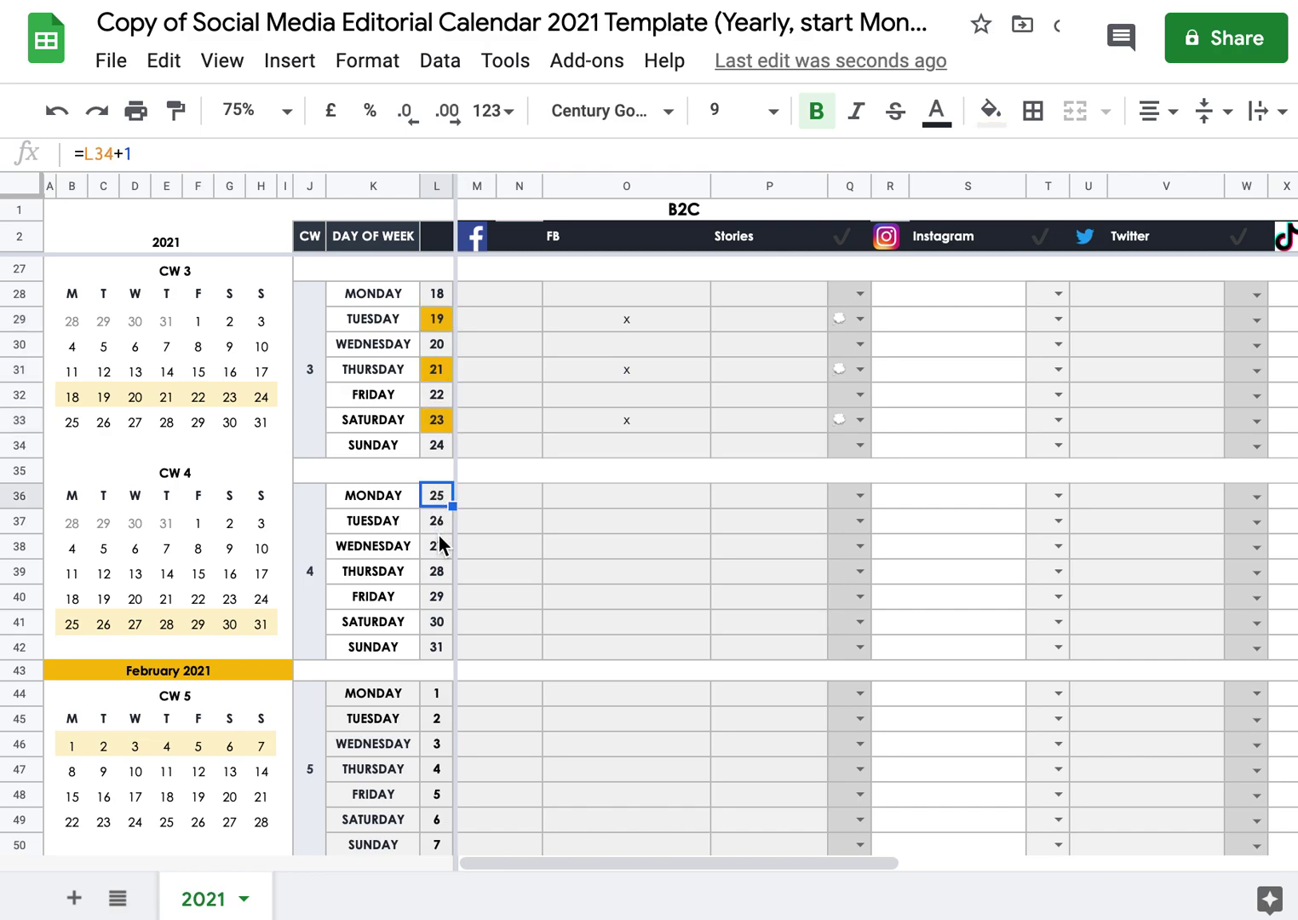
{"action": "left_click", "coordinate": [439, 546], "text": "ctrl"}
{"action": "left_click", "coordinate": [438, 596], "text": "ctrl"}
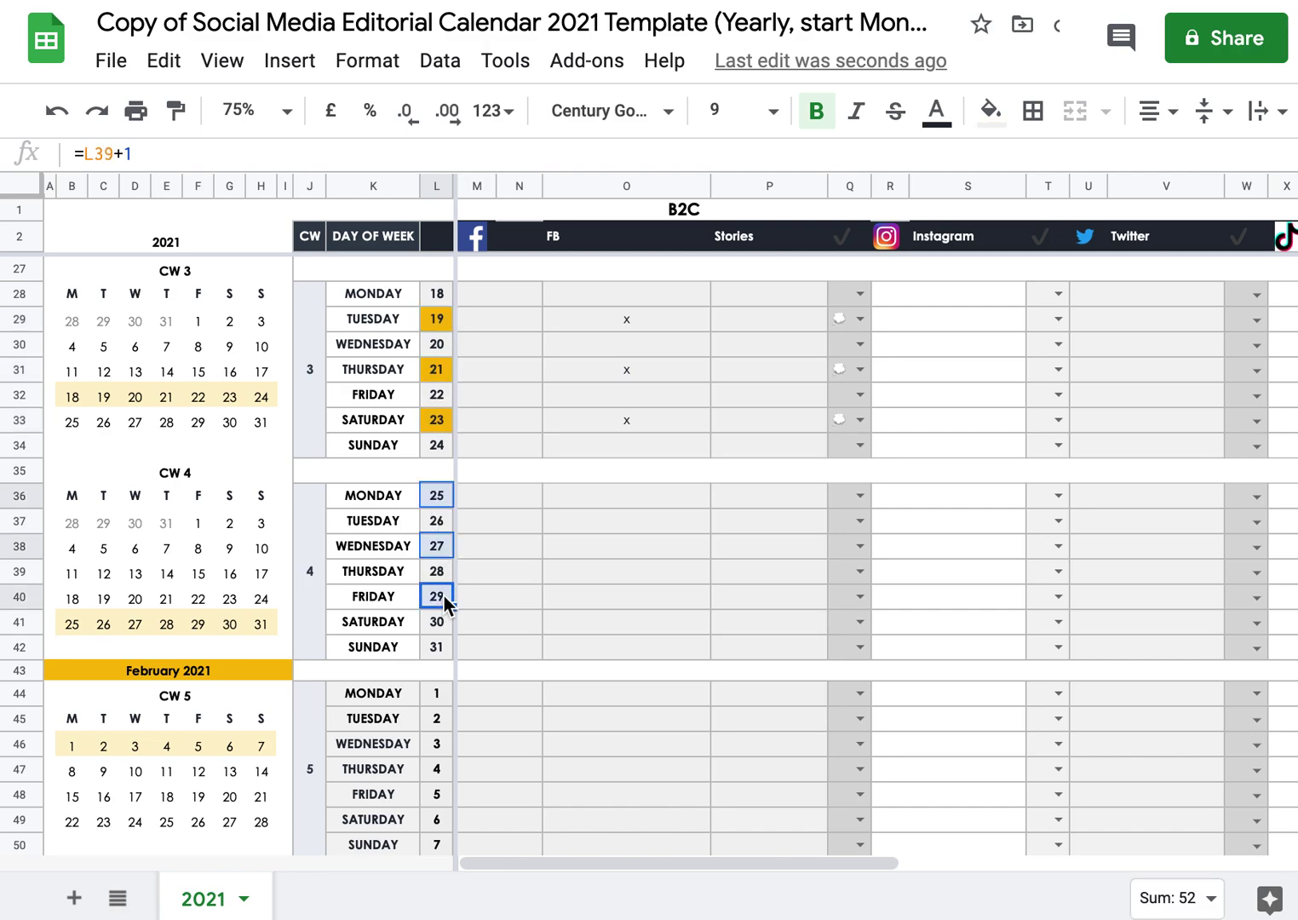
{"action": "left_click", "coordinate": [990, 111]}
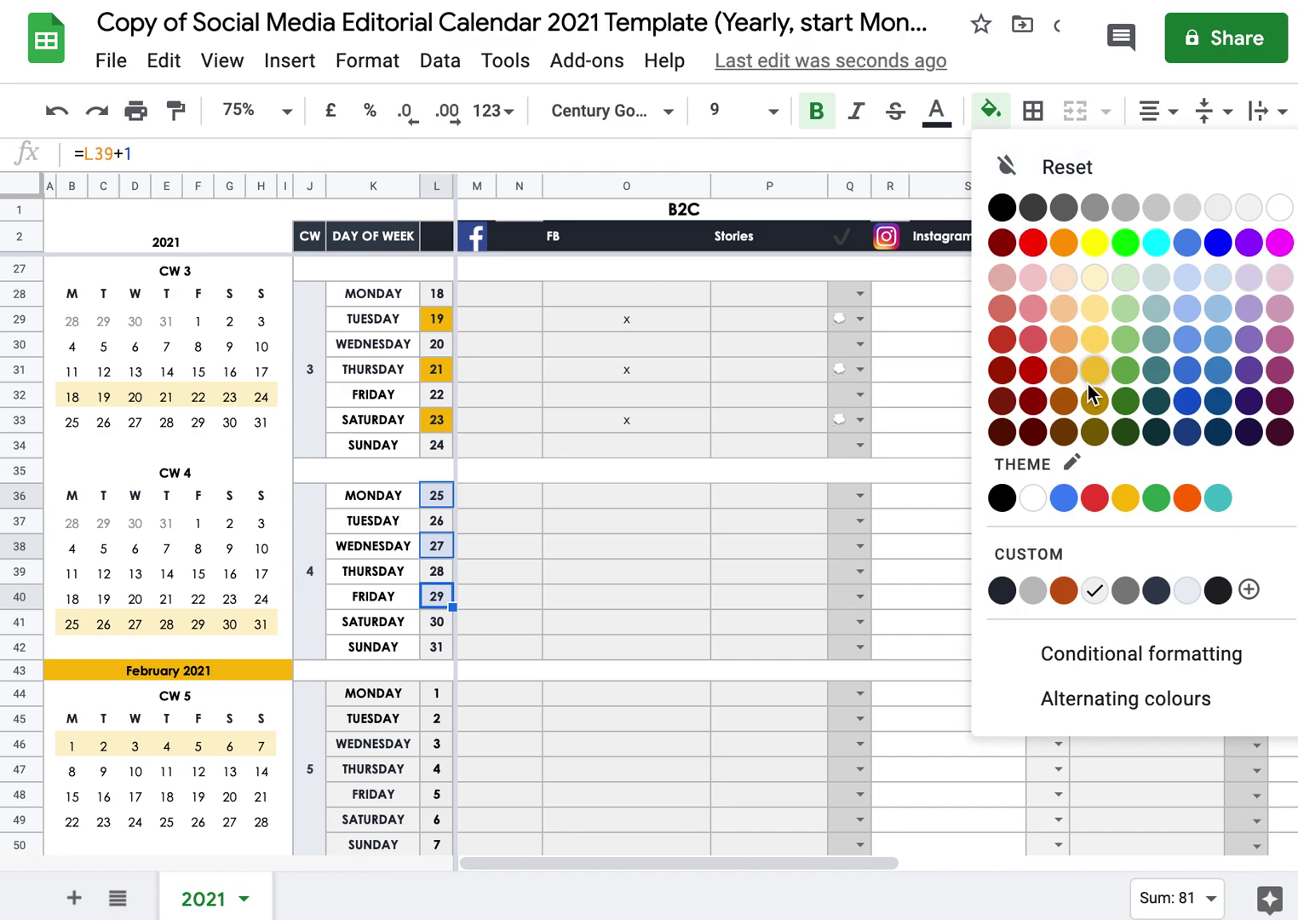
{"action": "left_click", "coordinate": [1086, 494]}
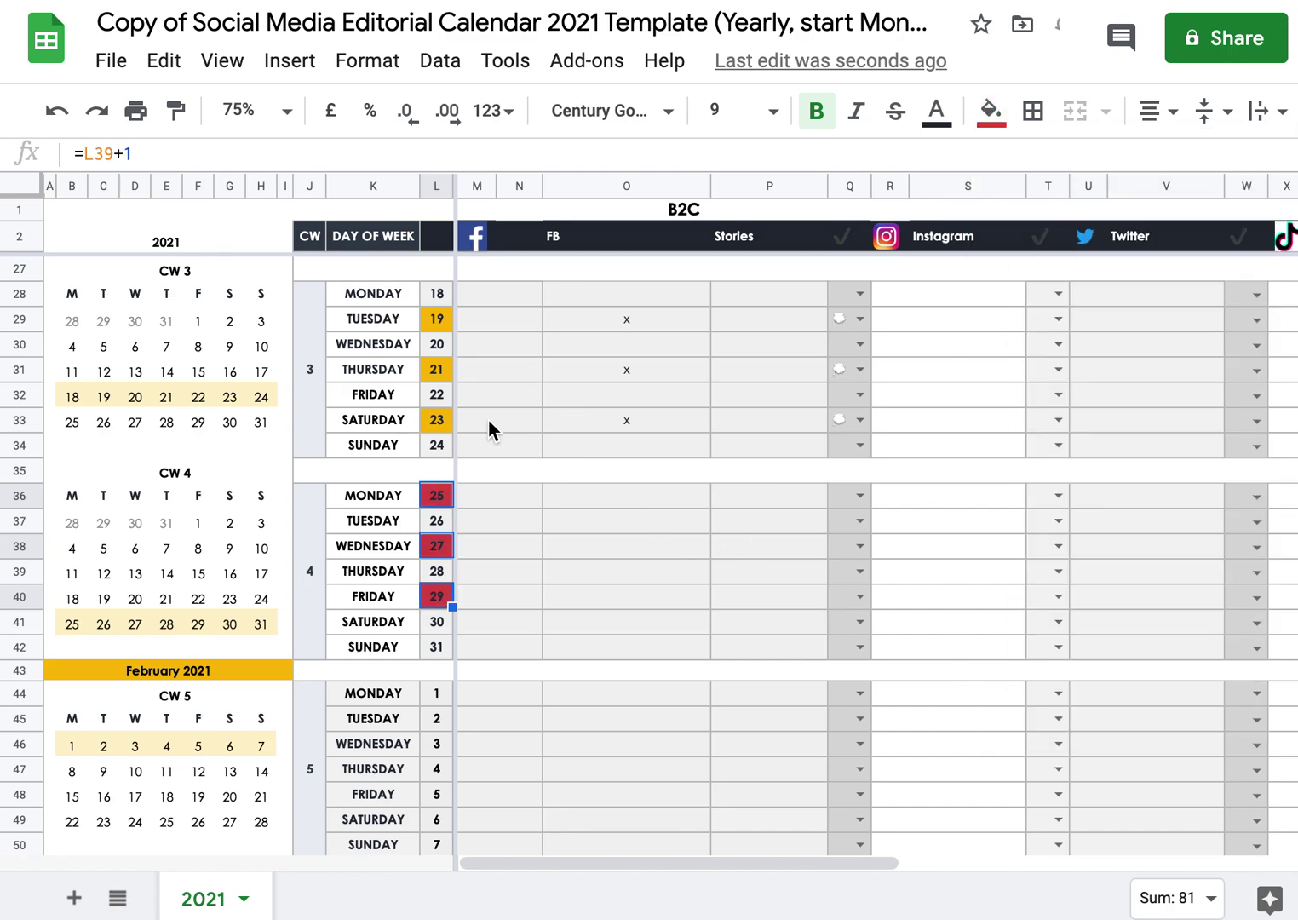
Fill dates 31, 2 and 4 with gold
{"action": "left_click", "coordinate": [444, 645]}
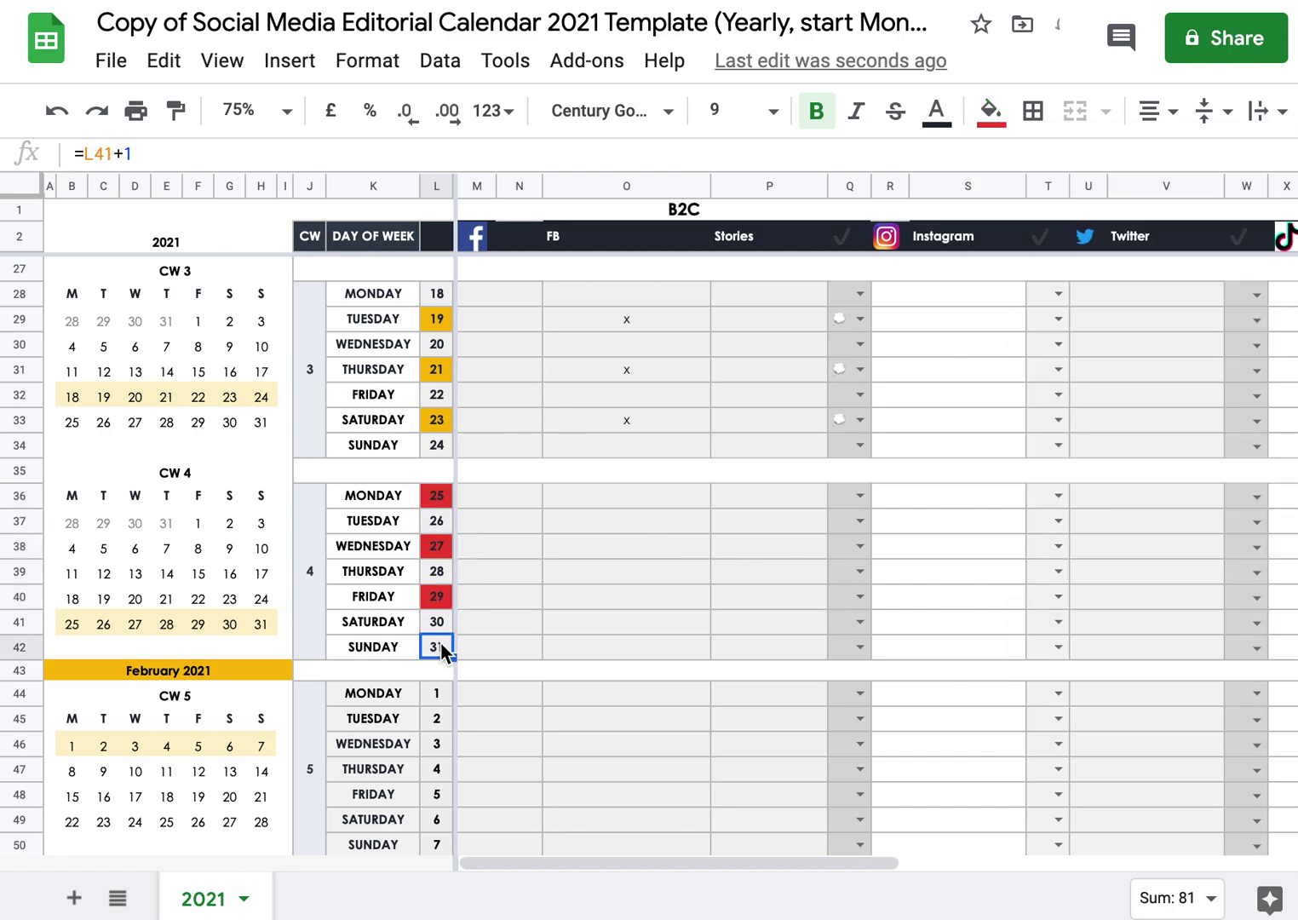
{"action": "left_click", "coordinate": [437, 720], "text": "ctrl"}
{"action": "left_click", "coordinate": [438, 771], "text": "ctrl"}
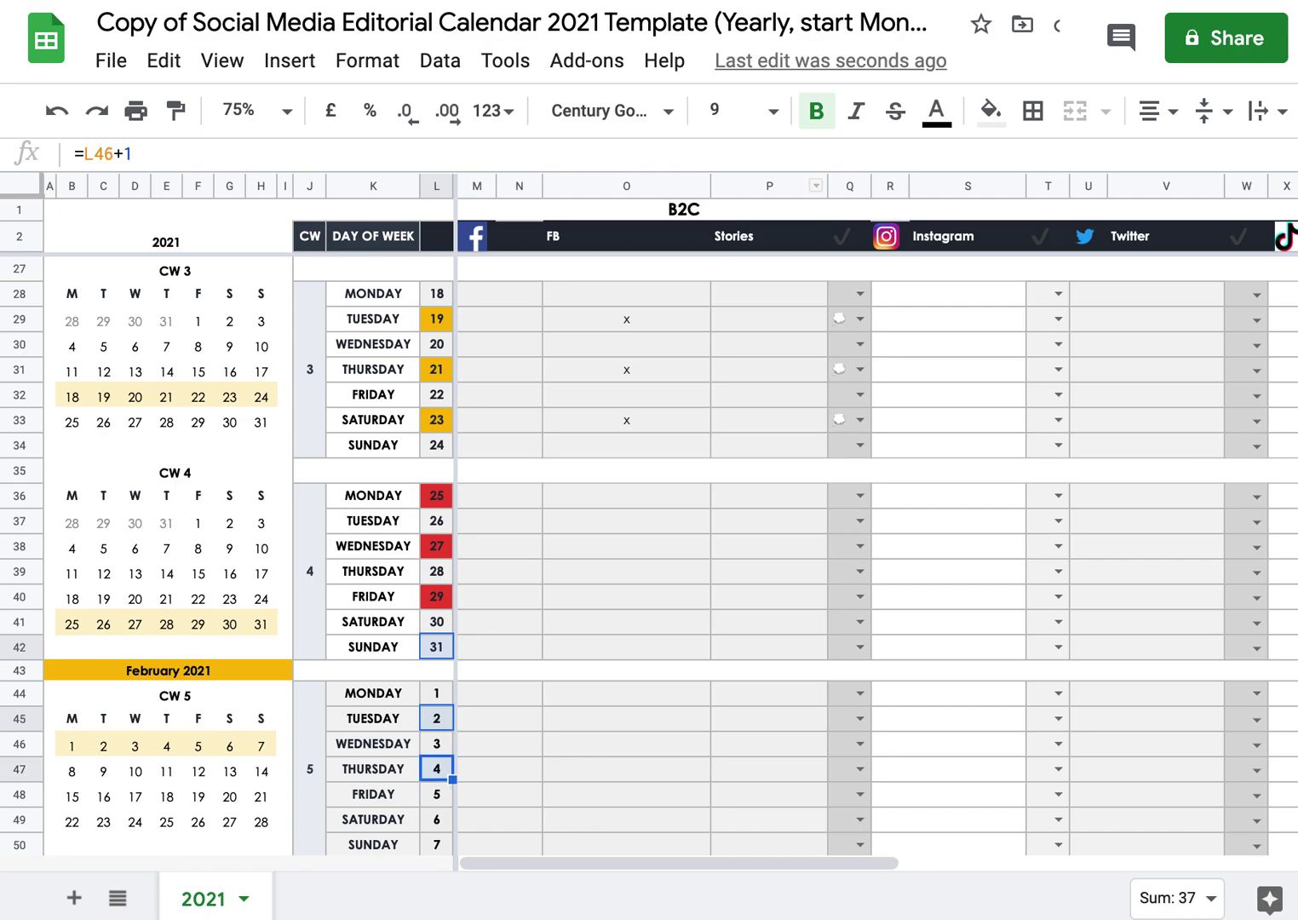
{"action": "left_click", "coordinate": [990, 109]}
{"action": "left_click", "coordinate": [1126, 498]}
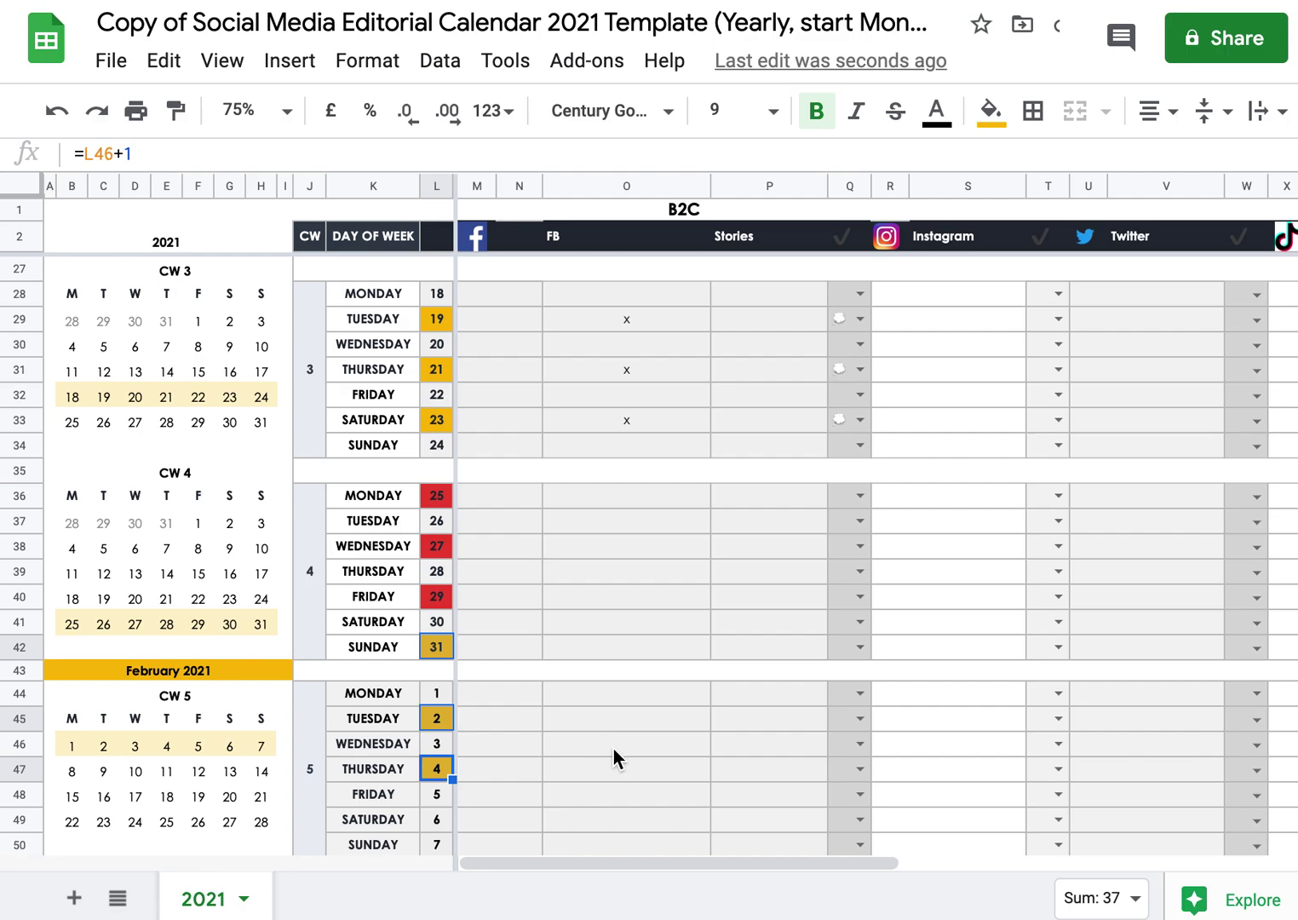
{"action": "scroll", "coordinate": [614, 749], "scroll_direction": "up", "scroll_amount": 5}
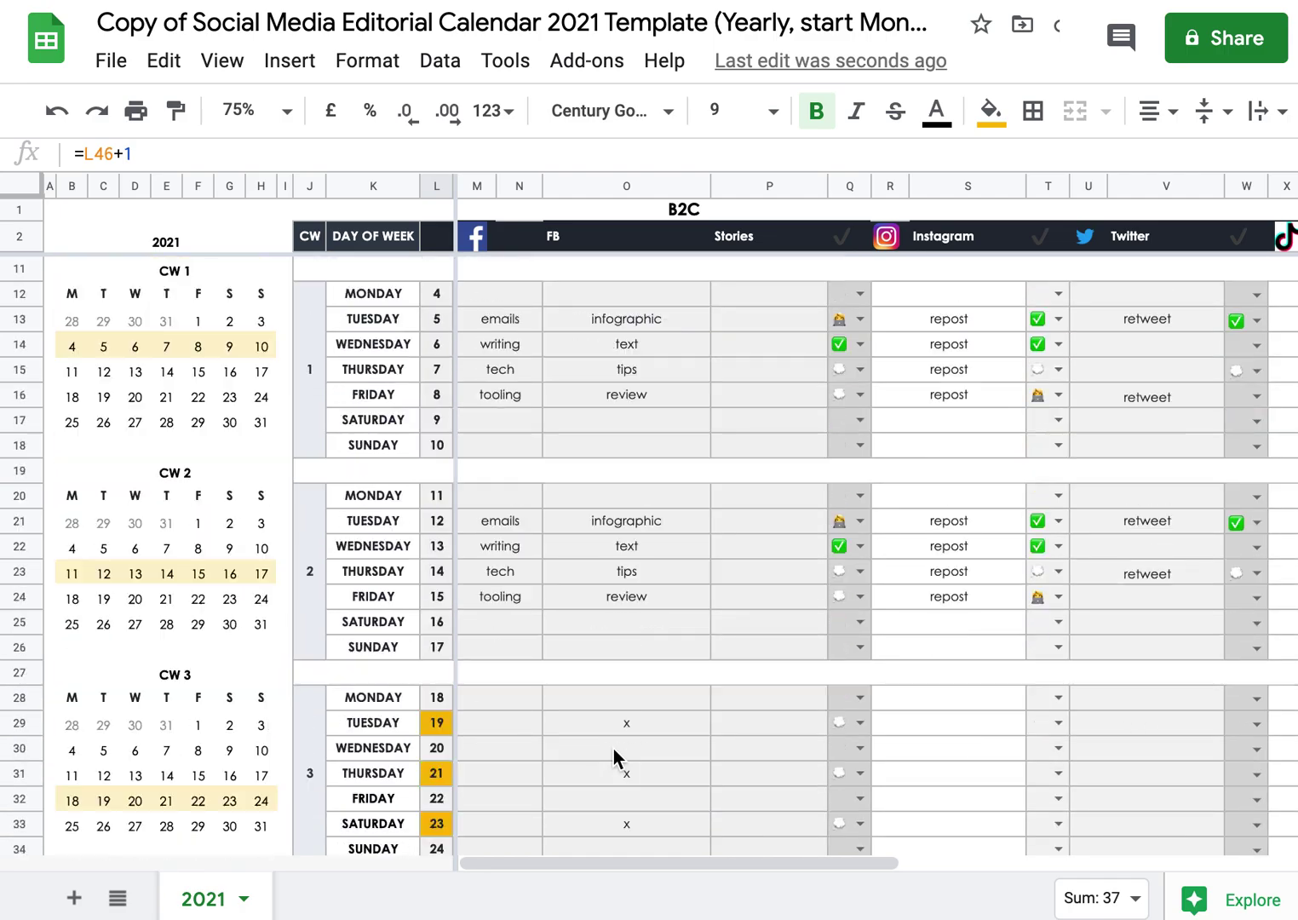
{"action": "scroll", "coordinate": [613, 749], "scroll_direction": "down", "scroll_amount": 3}
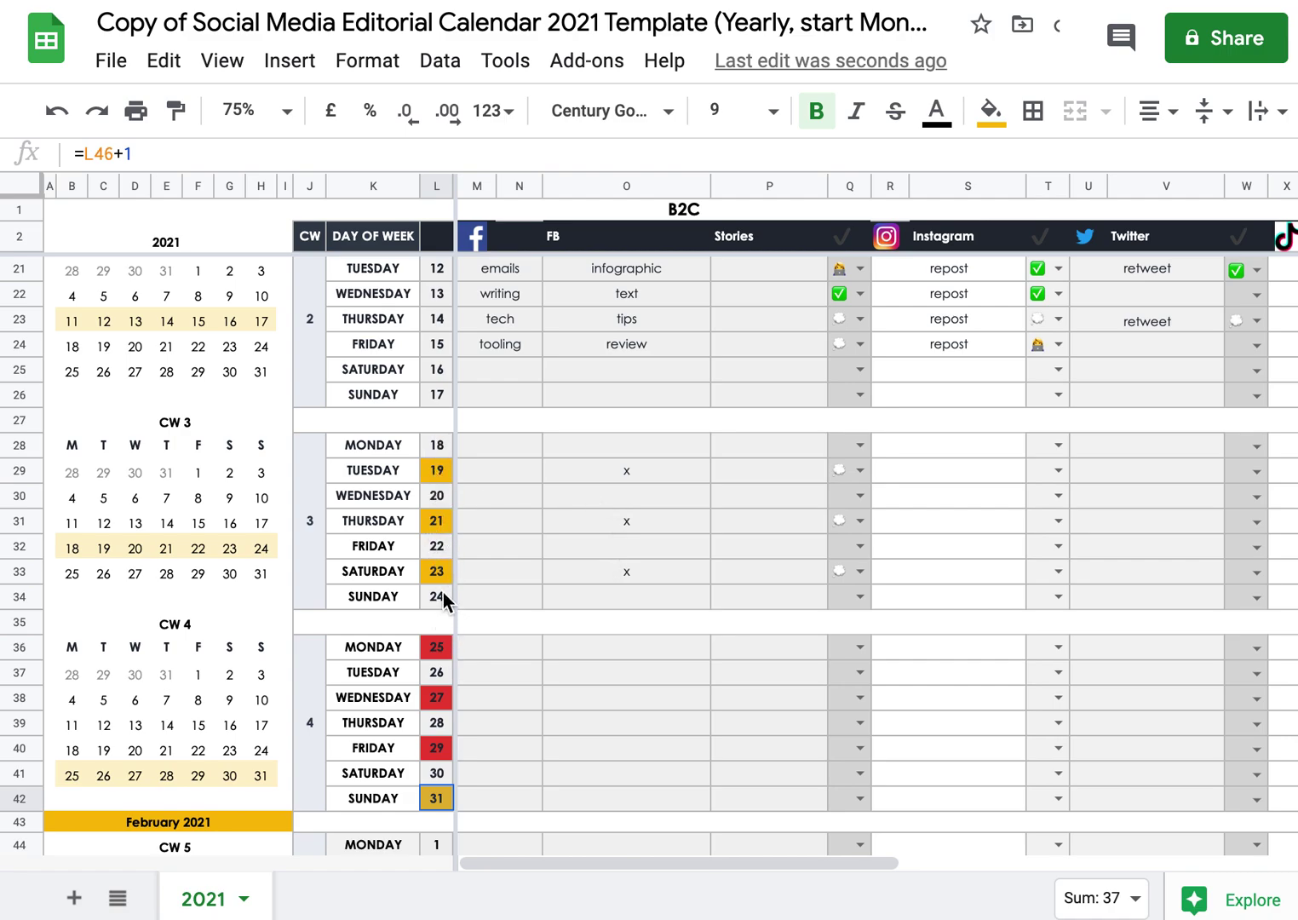
{"action": "scroll", "coordinate": [636, 582], "scroll_direction": "up", "scroll_amount": 5}
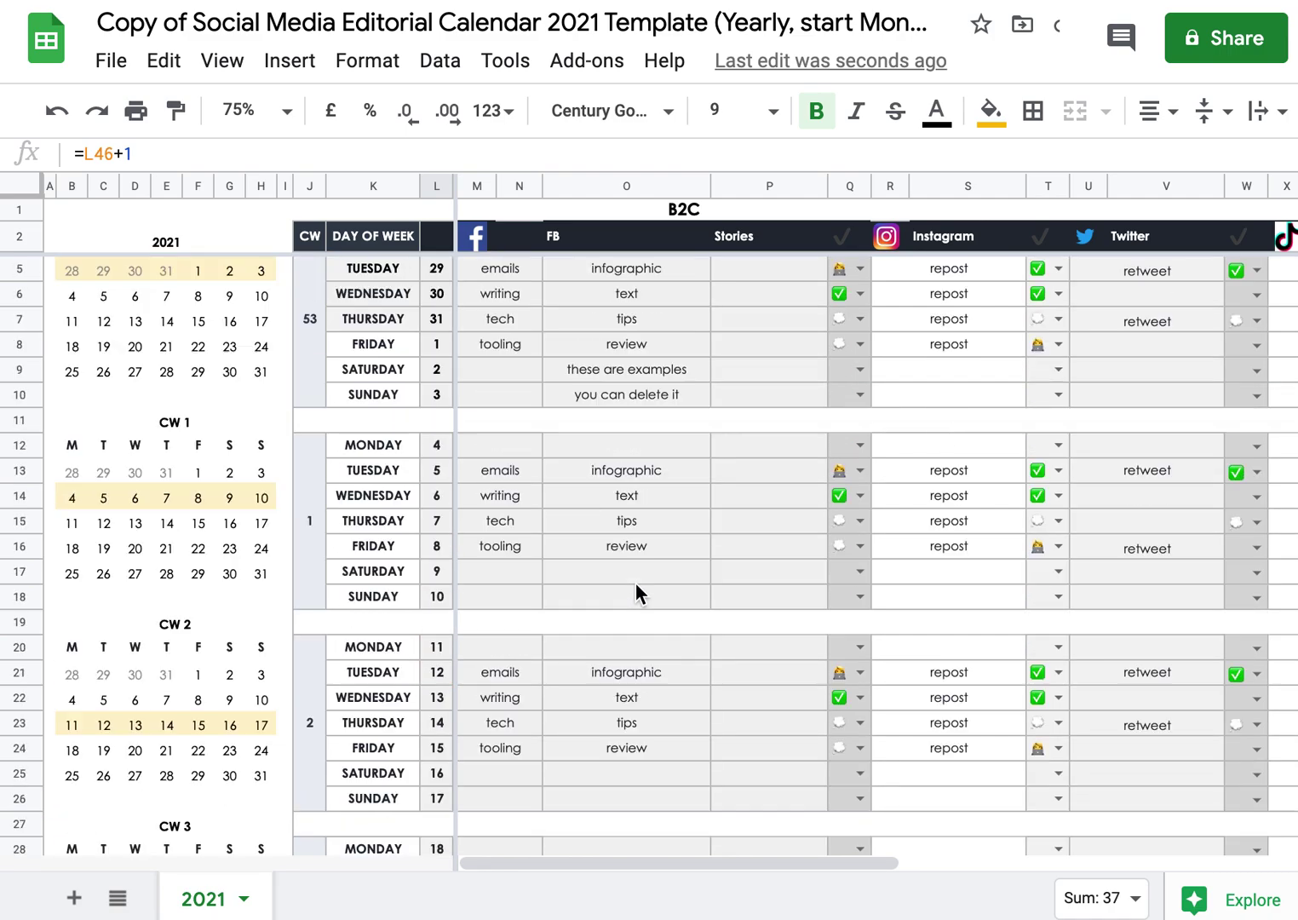